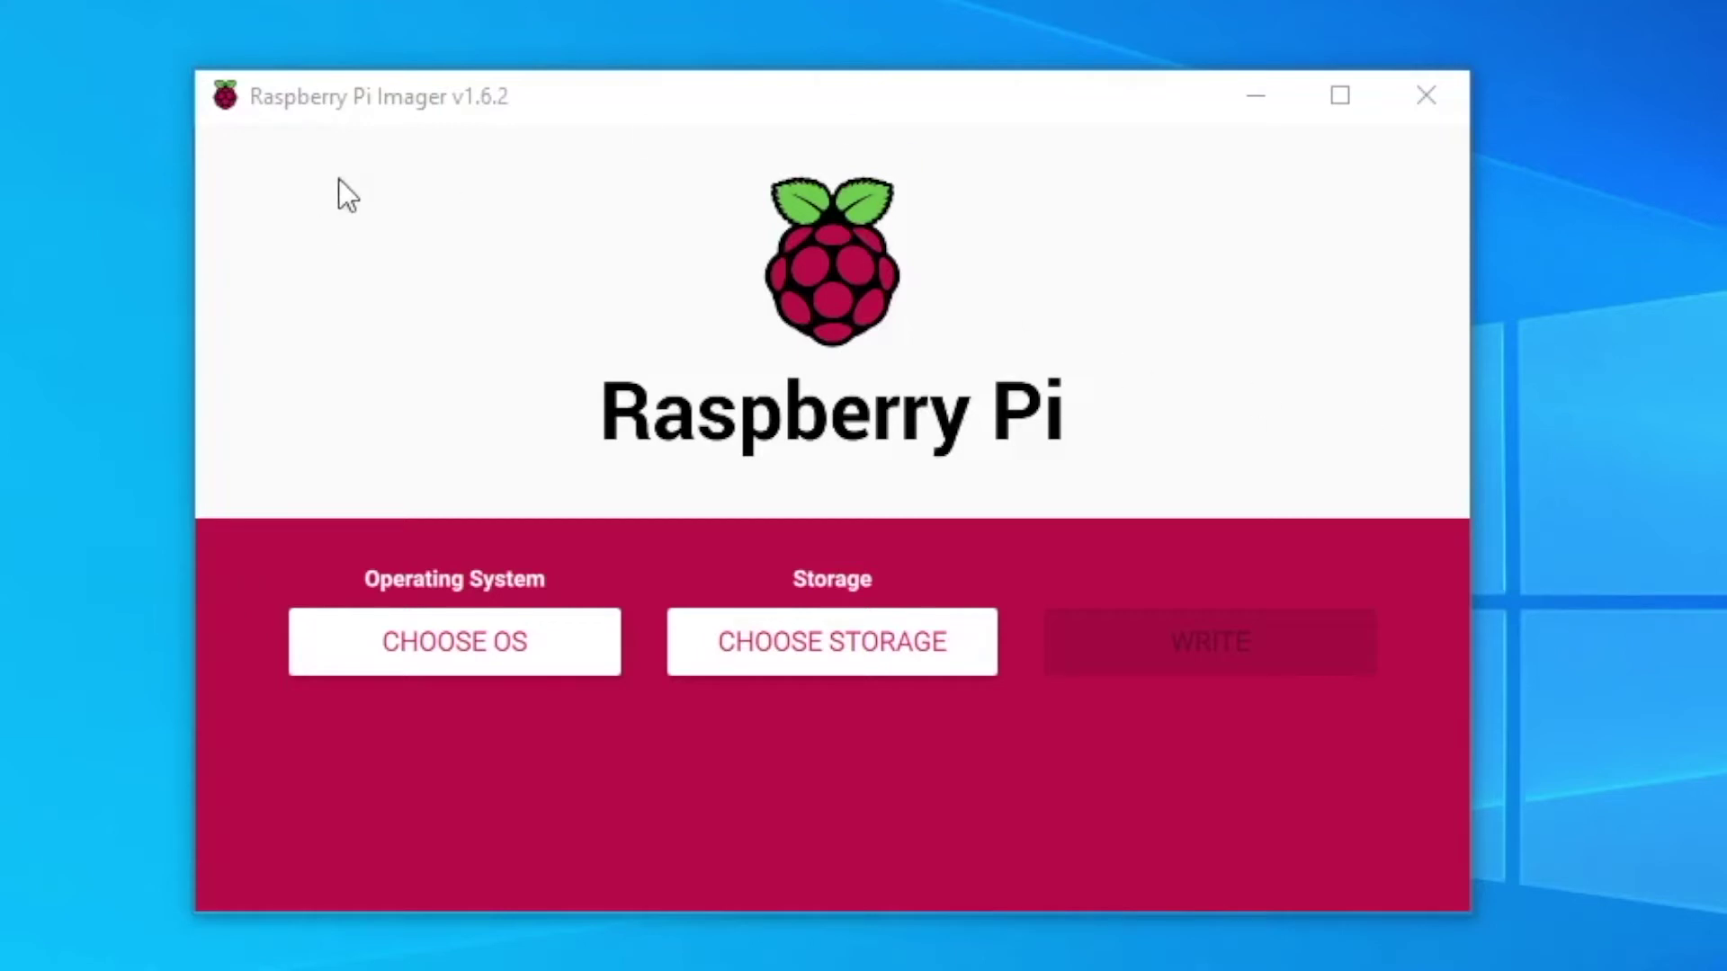
- Open the advanced image options, keeping settings for this session only
left_click(497, 109)
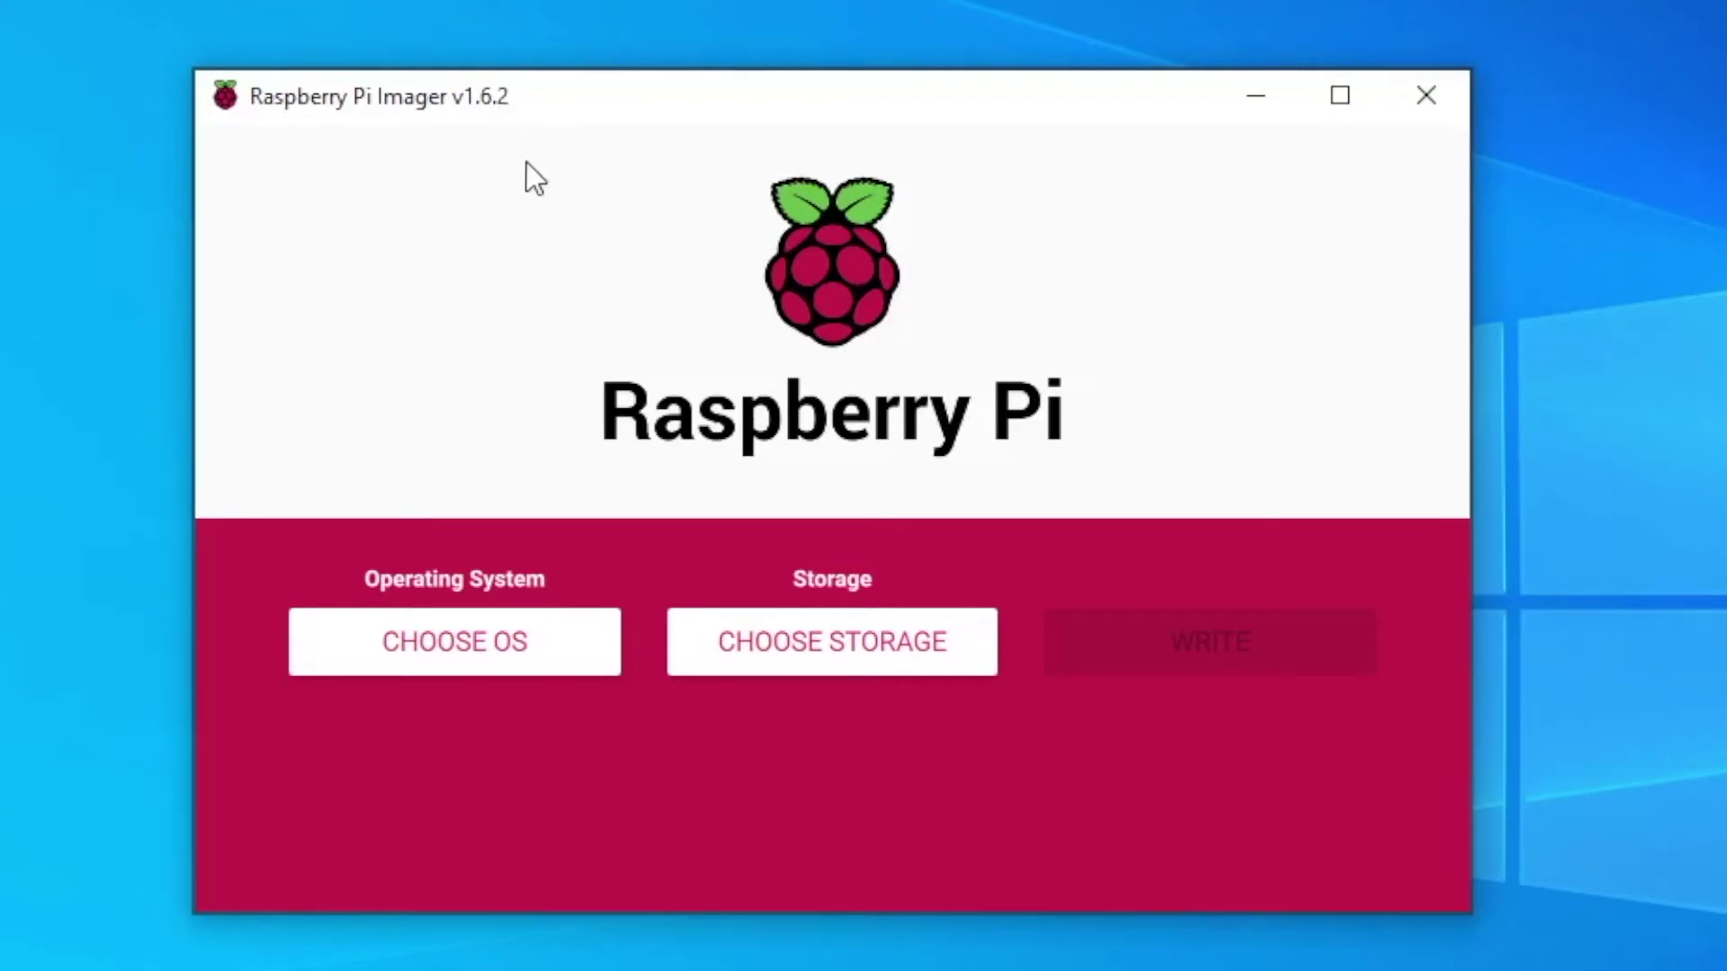
key("ctrl+shift+x")
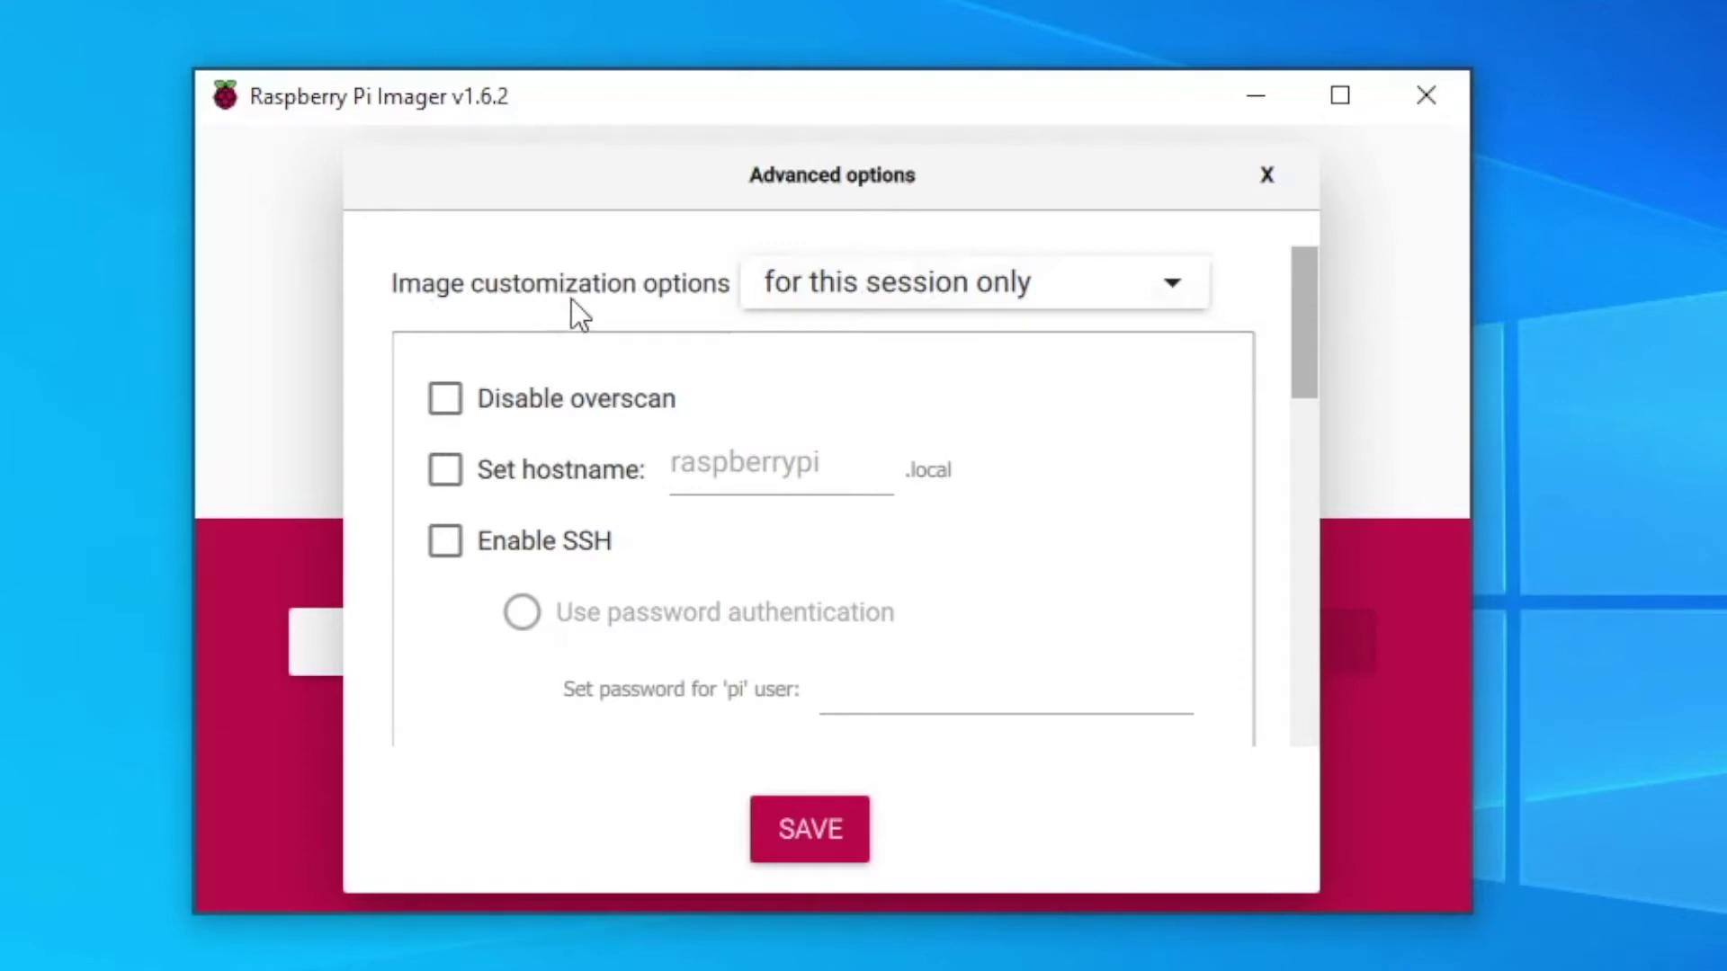
left_click(864, 283)
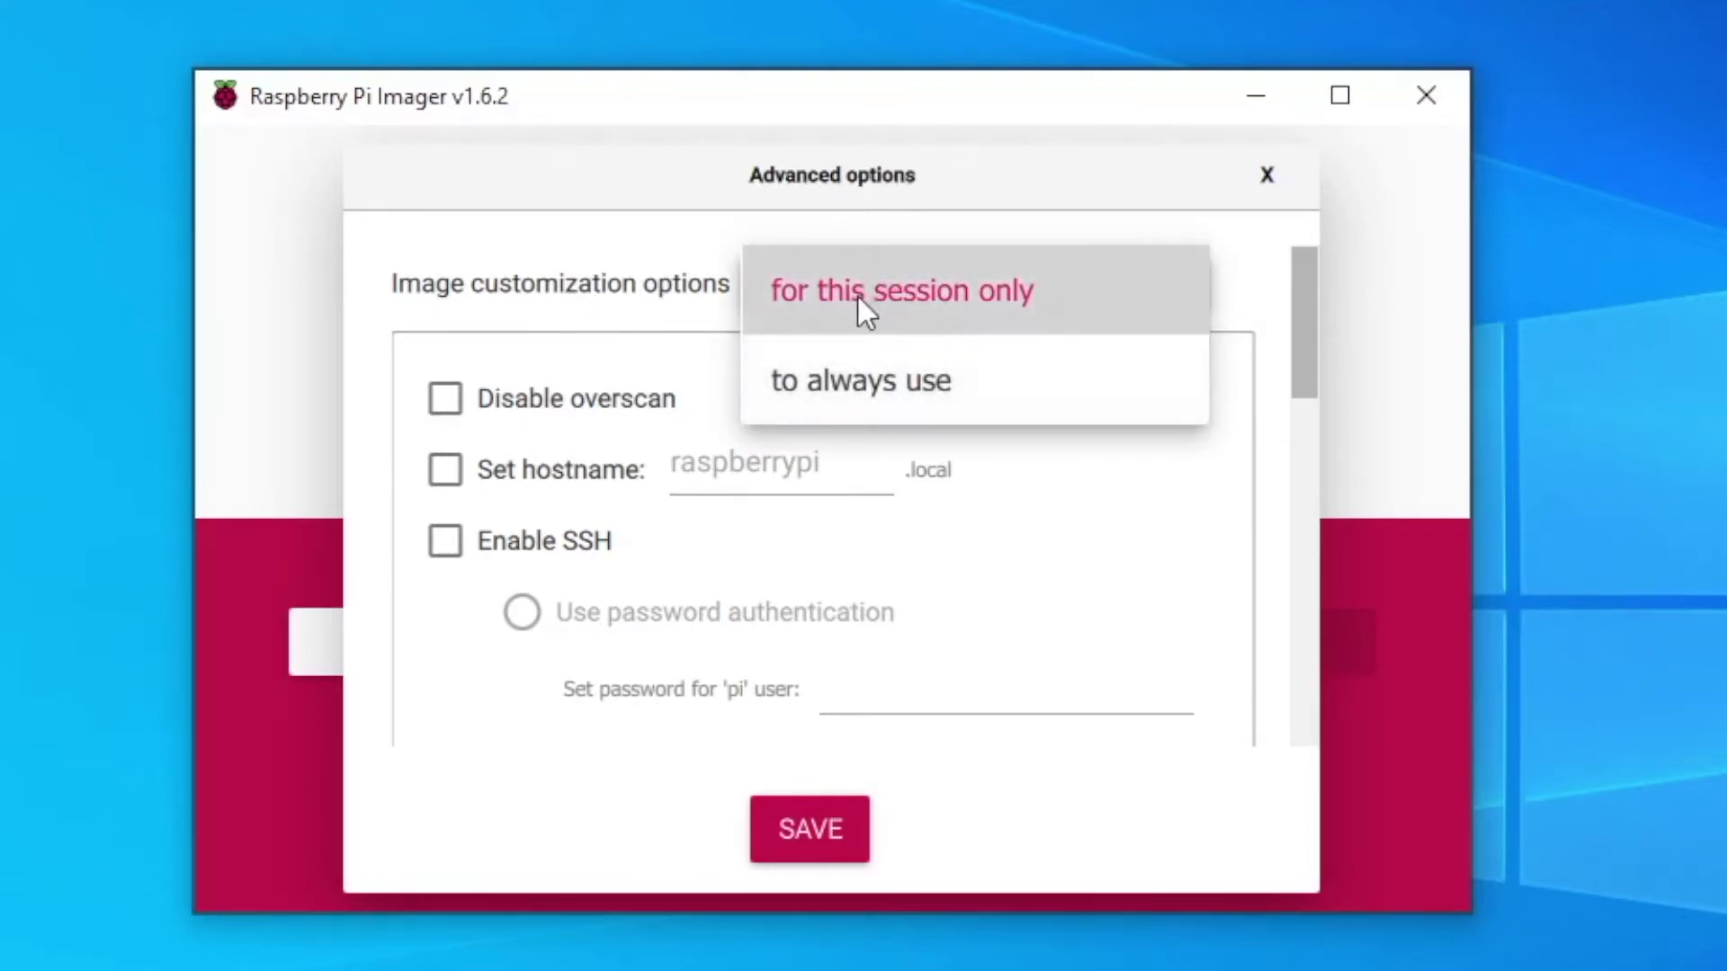
left_click(859, 311)
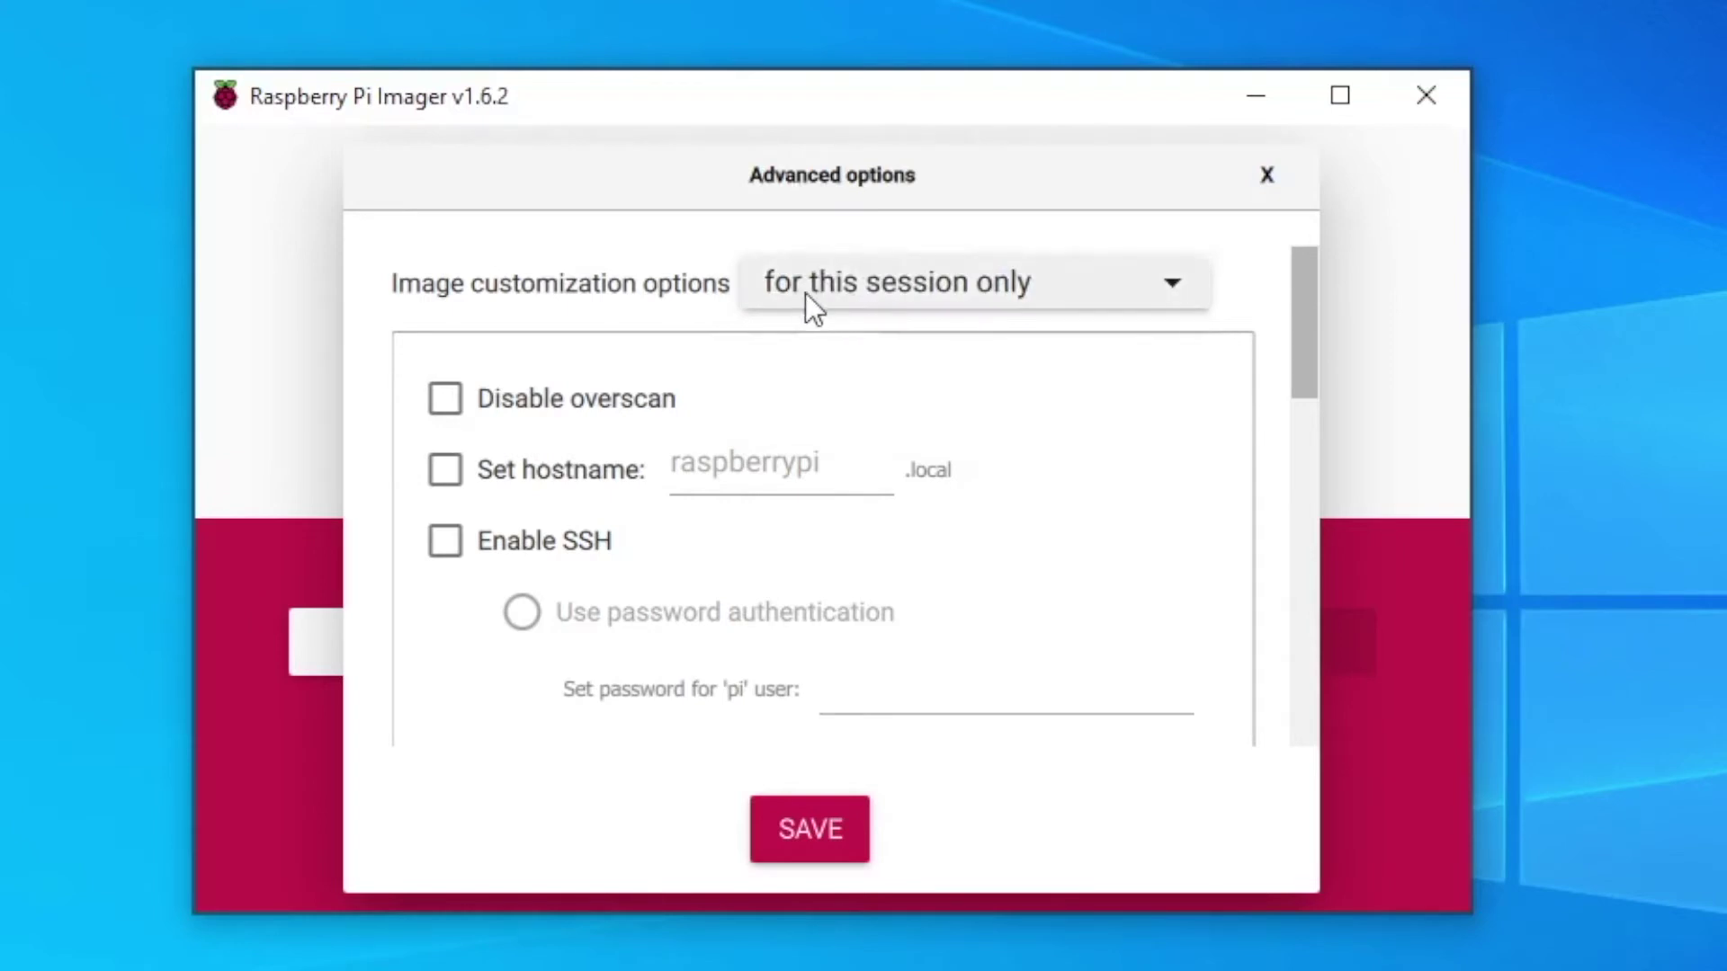
- Enable SSH with password authentication and set a password for the 'pi' user
scroll(1302, 328, "down", 2)
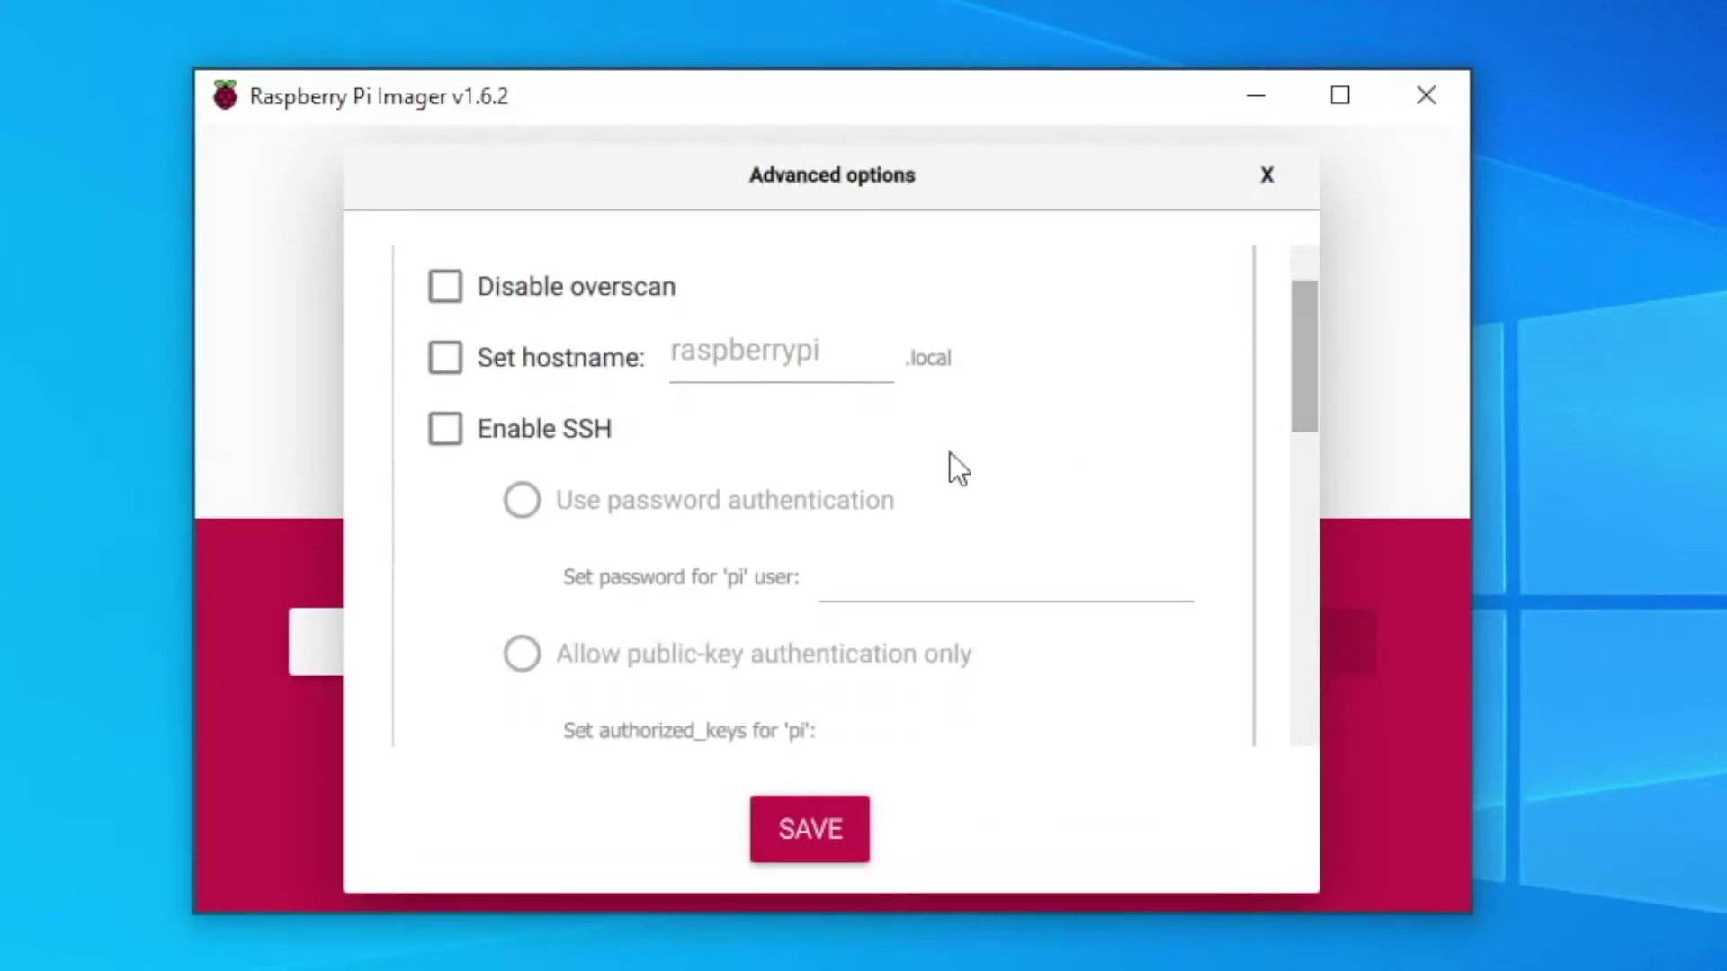
left_click(446, 430)
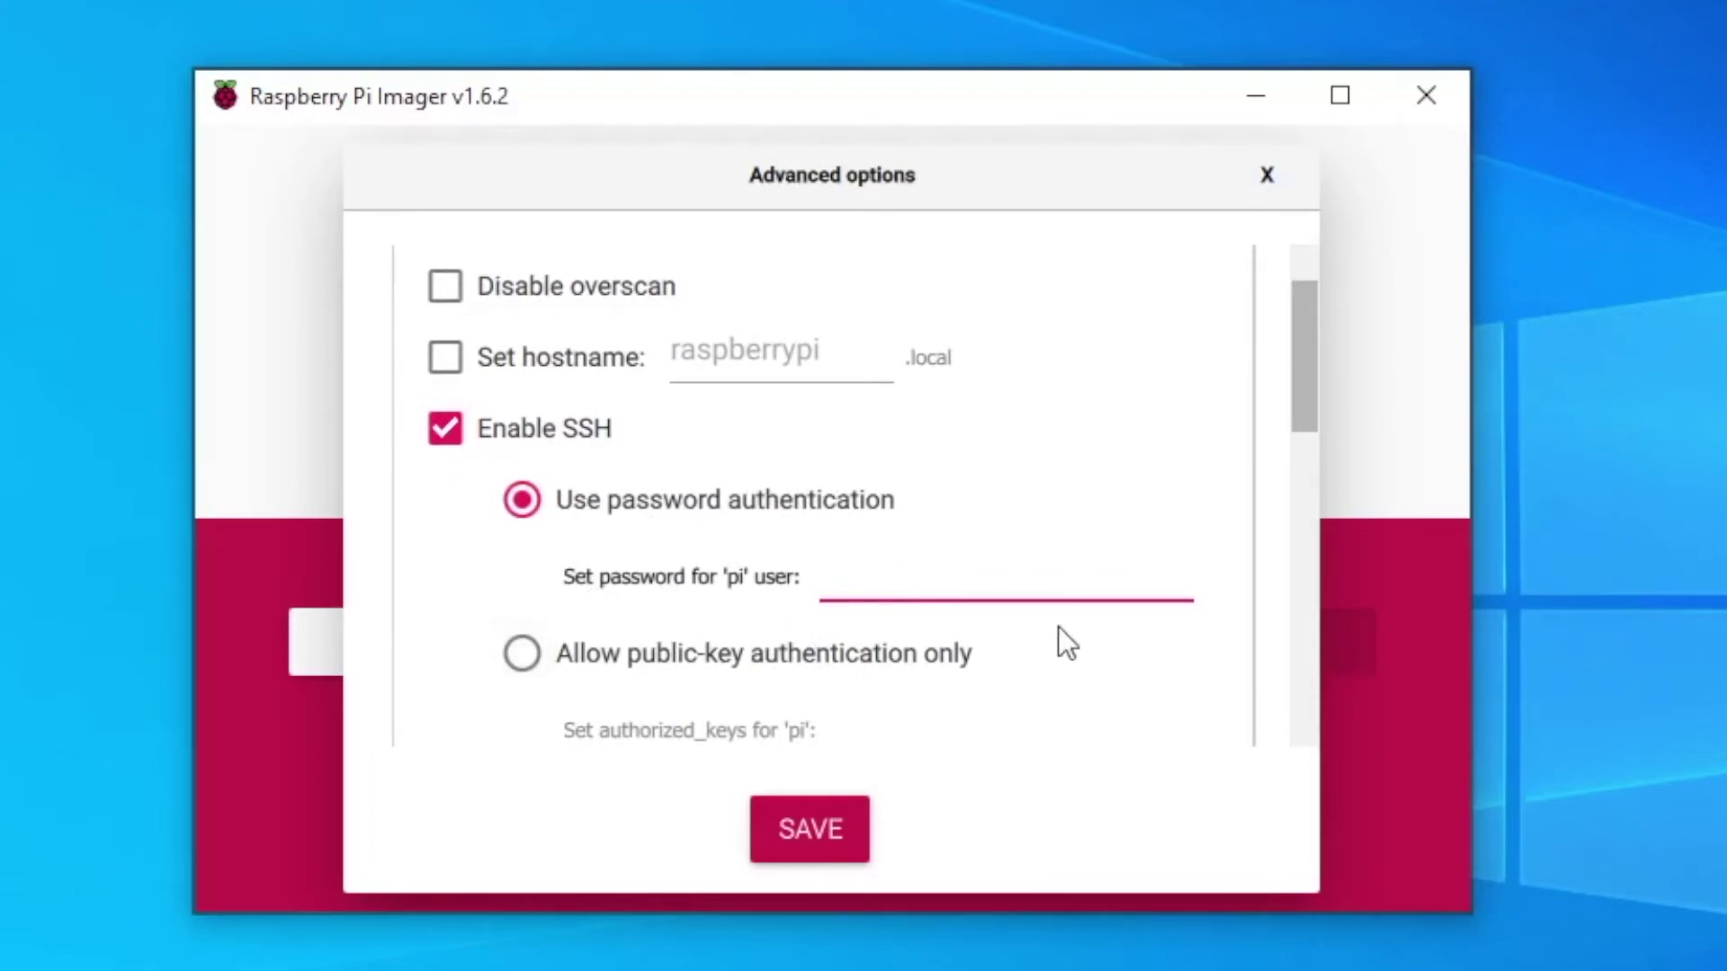
type("raspberr")
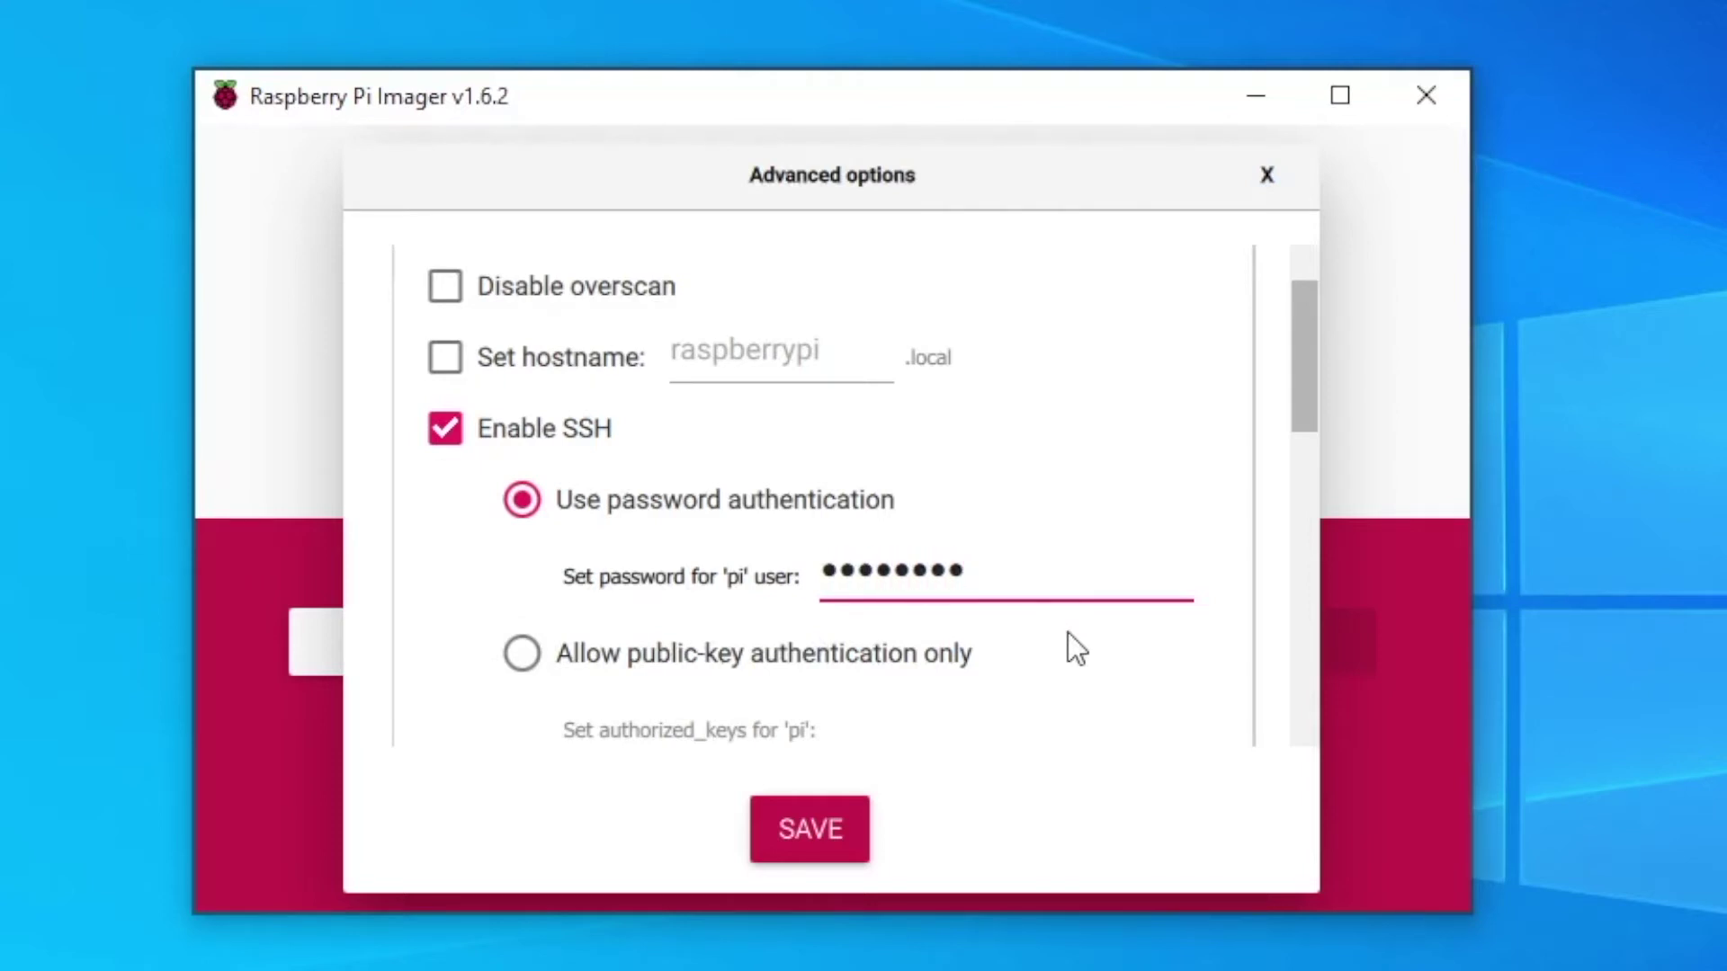
- Turn on Wi-Fi configuration with SSID 'SSID' and its network password
left_click_drag(1303, 385, 1292, 509)
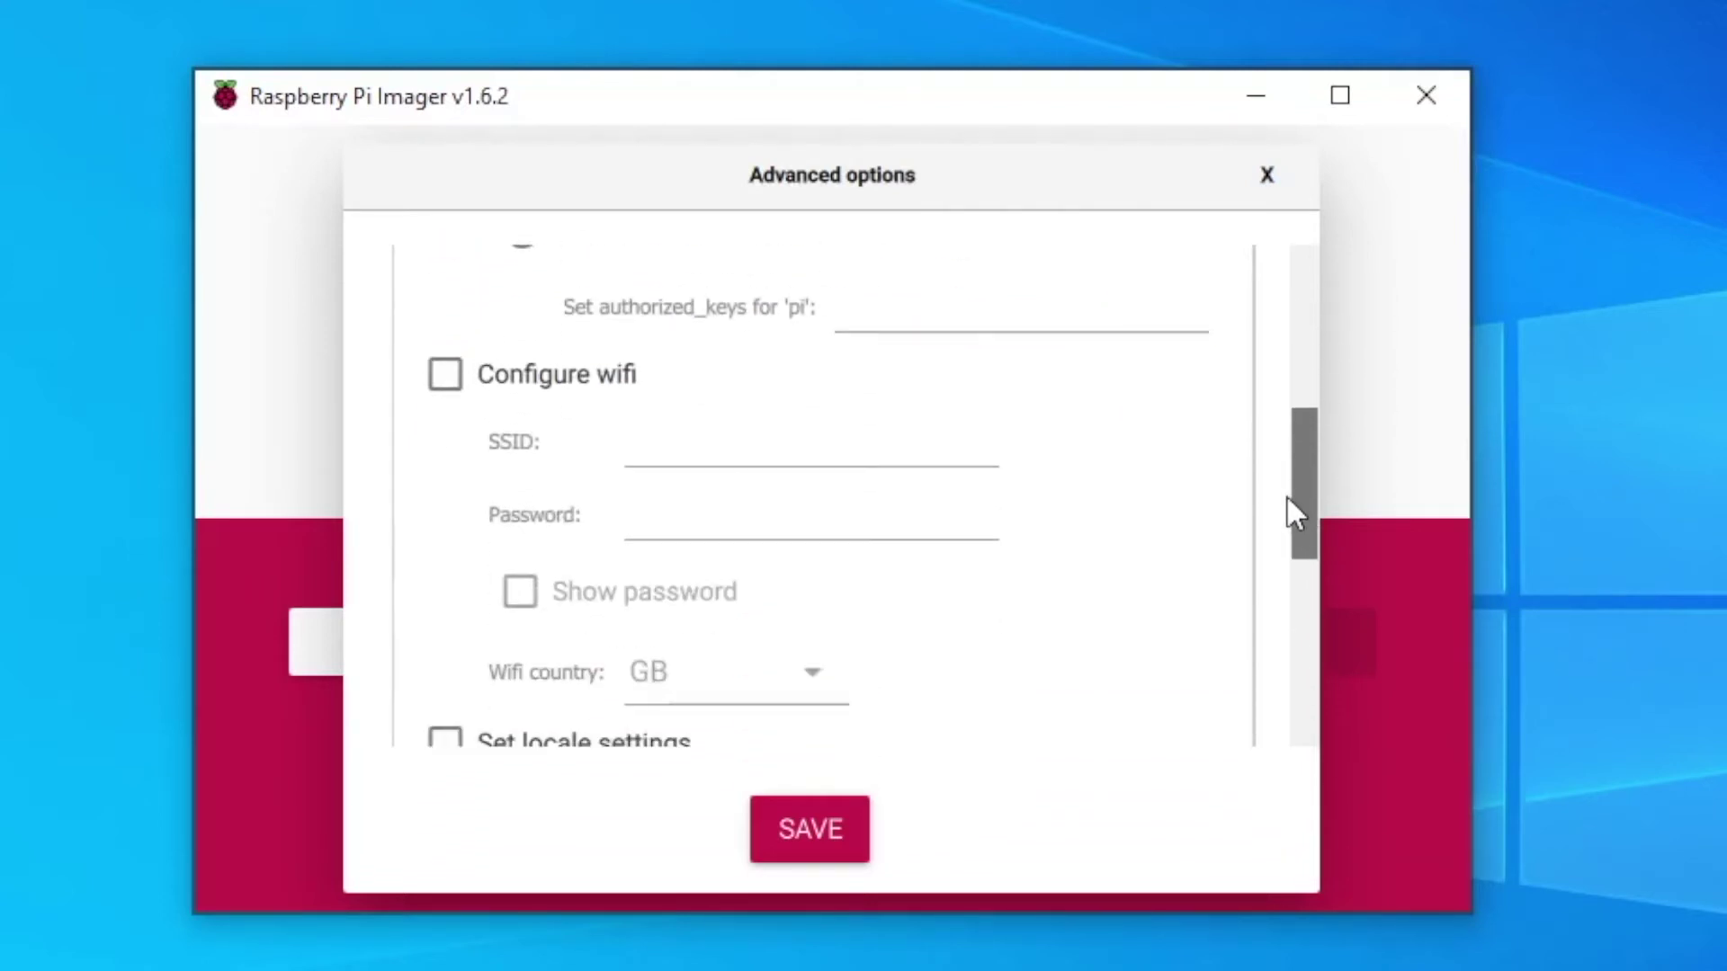
left_click(445, 376)
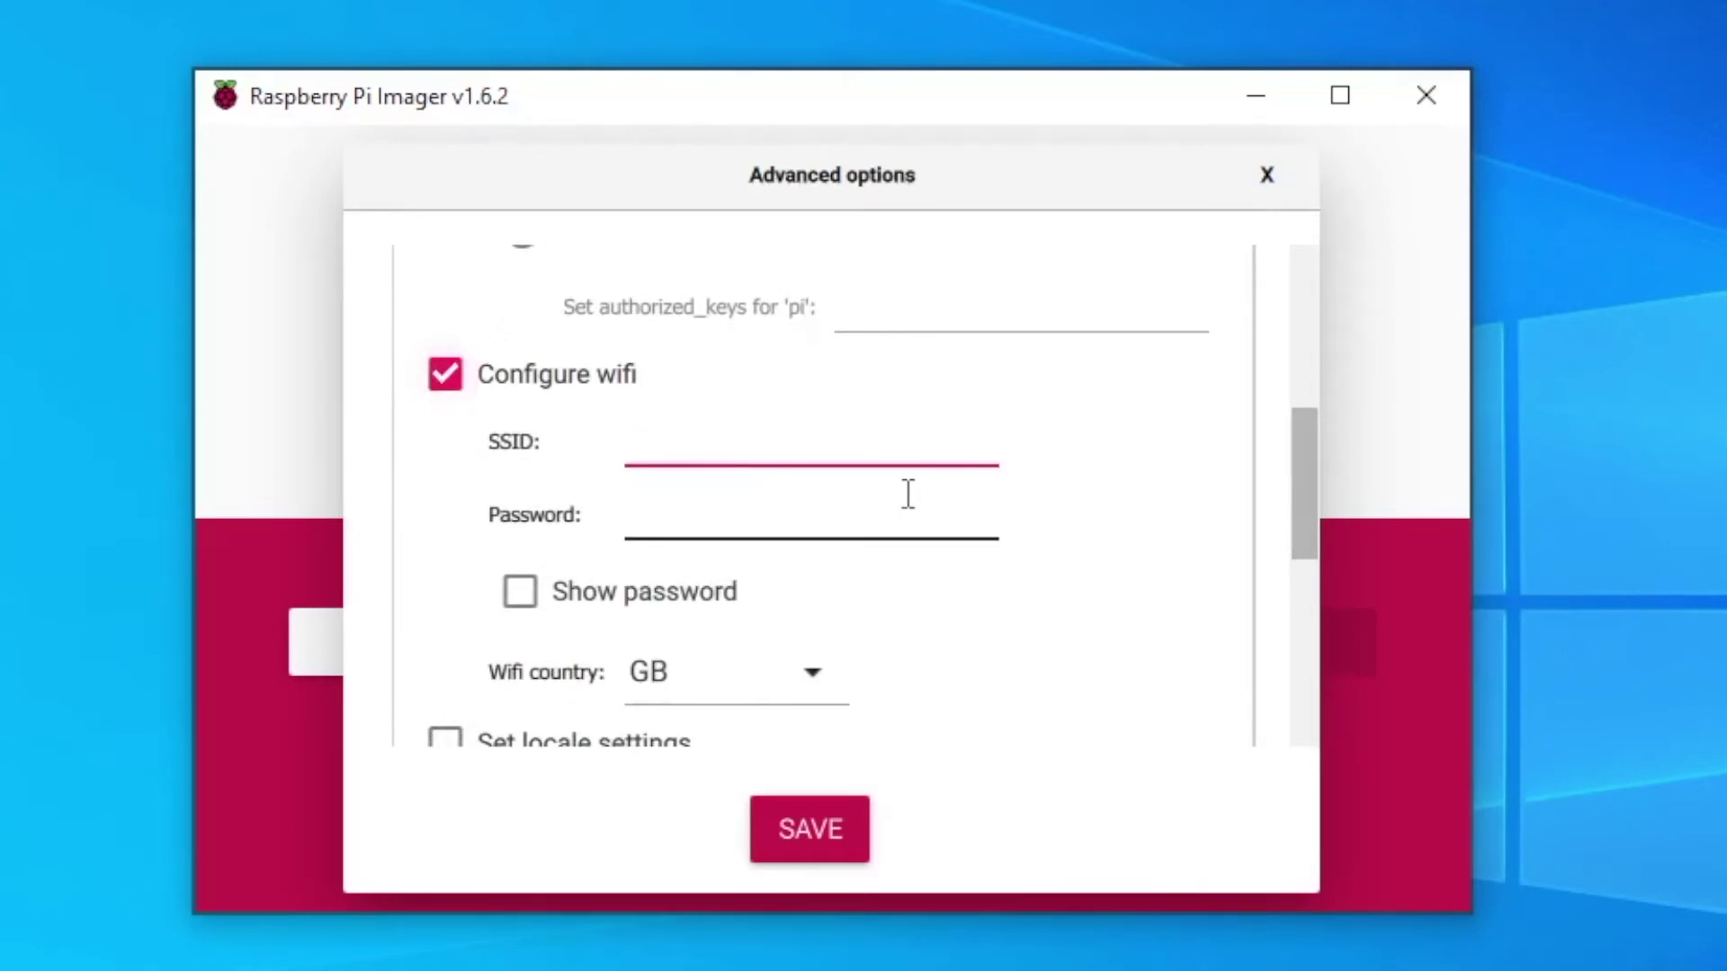
type("SSID")
left_click(740, 513)
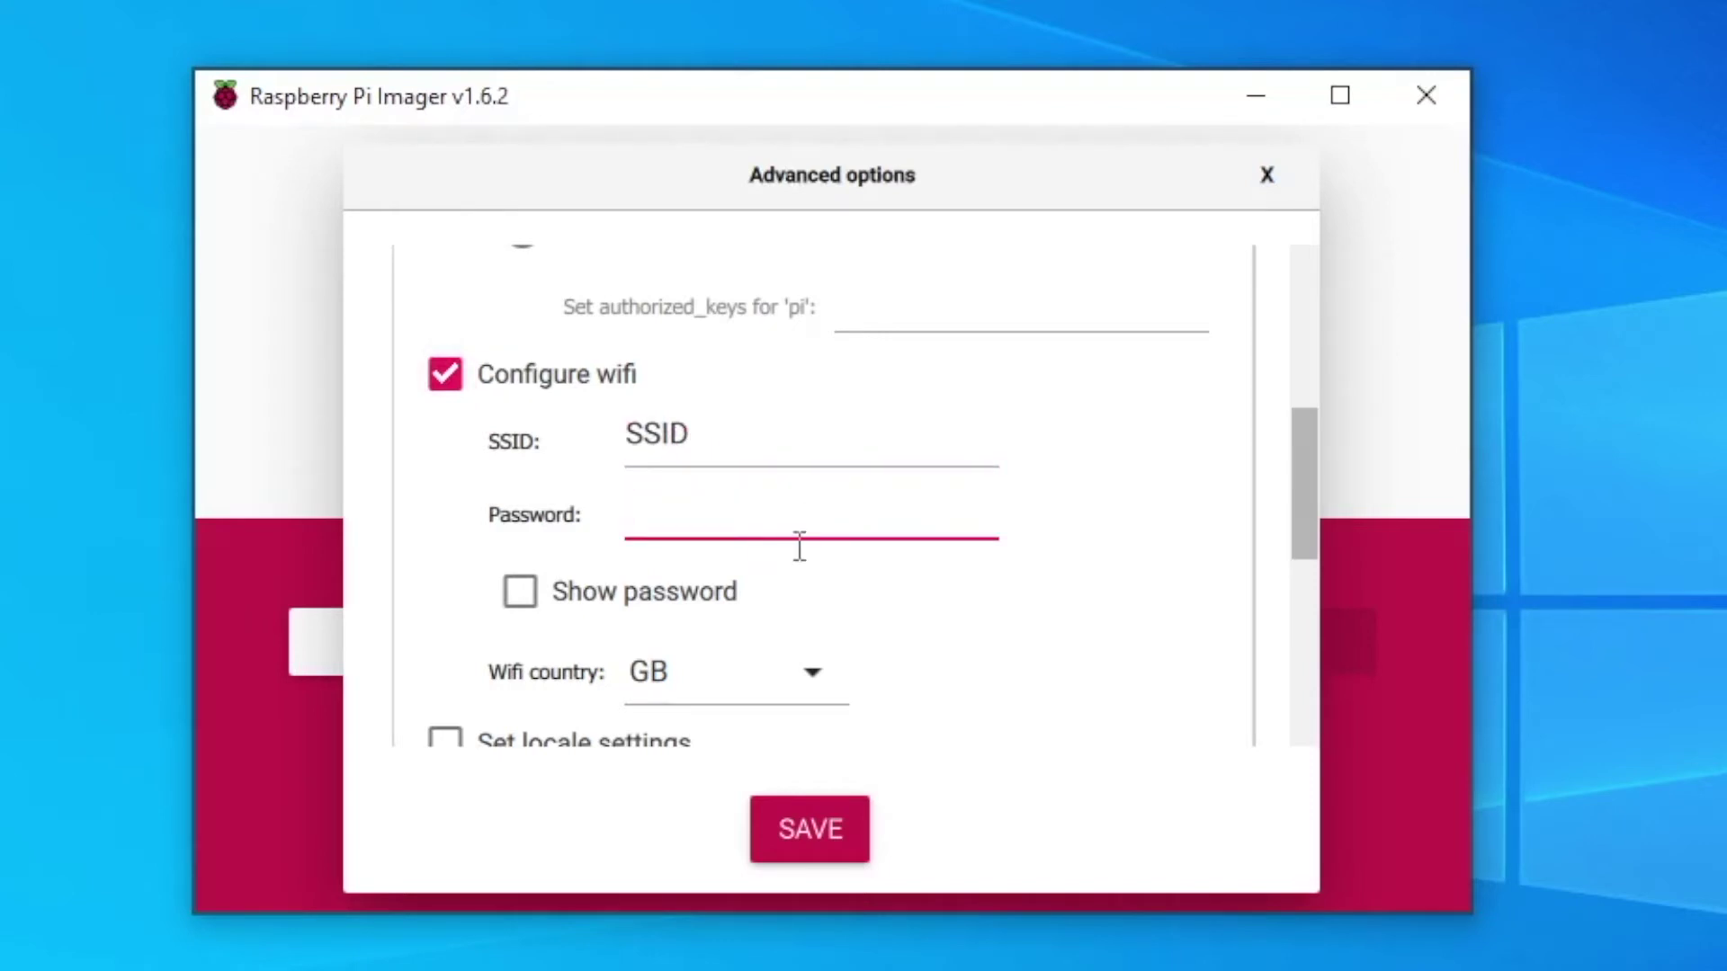
type("••••••••")
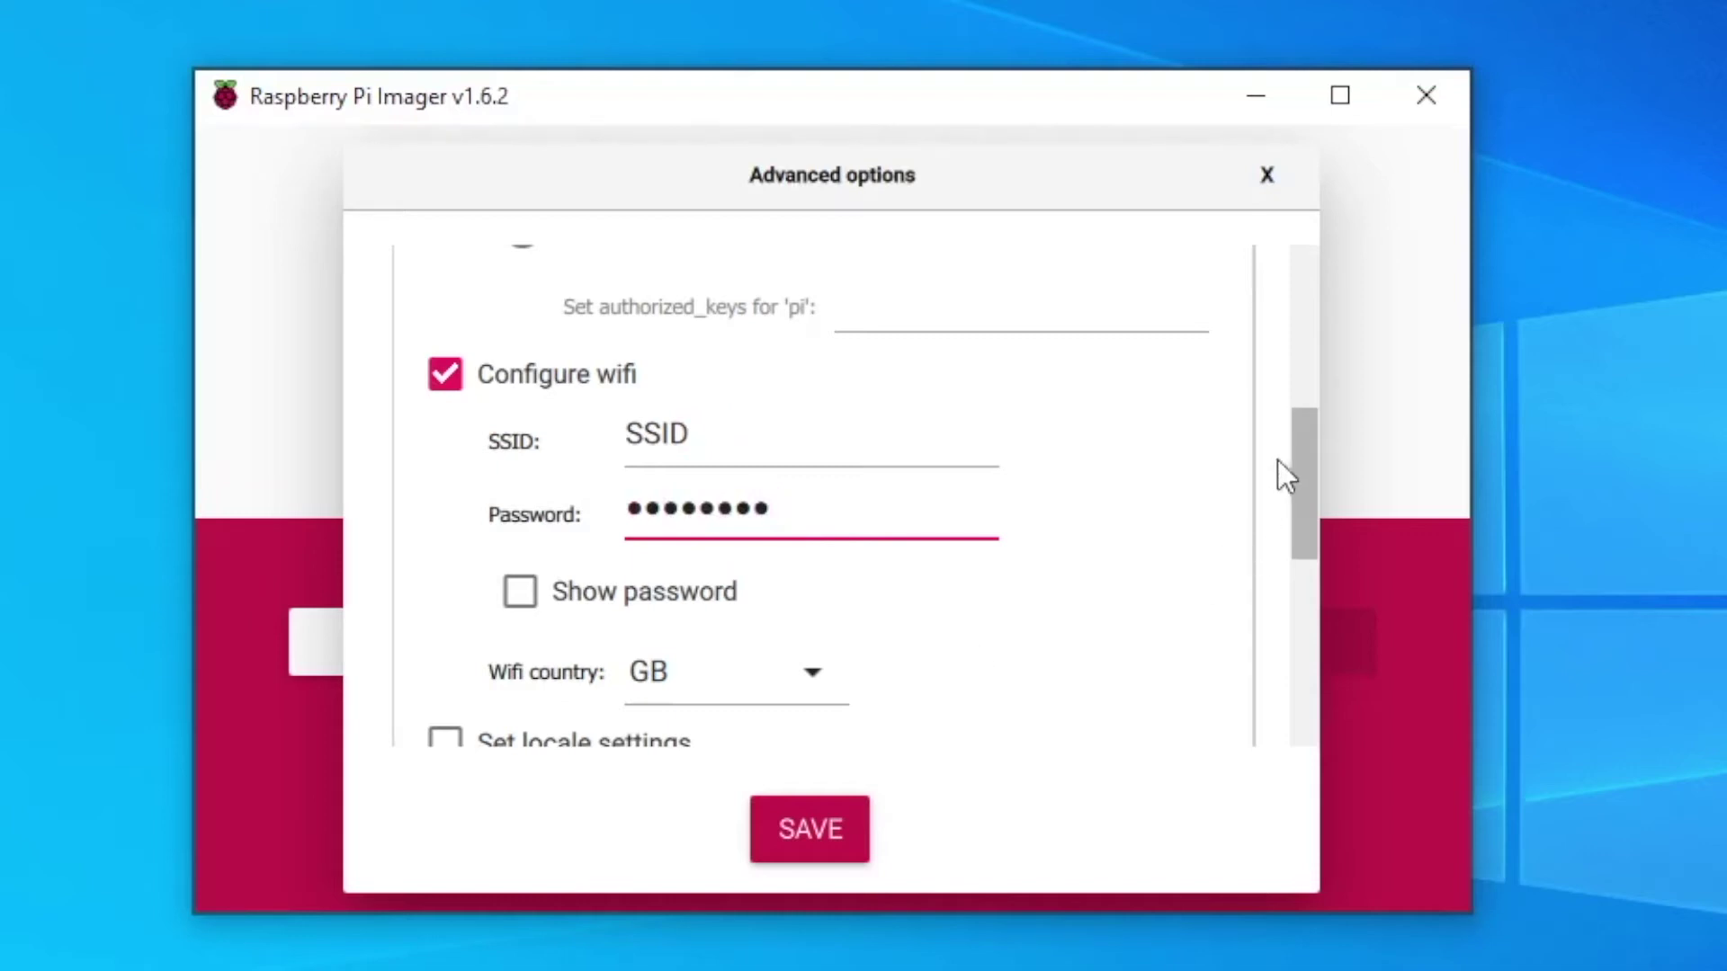
- Change the Wi-Fi country from GB to US
left_click_drag(1308, 446, 1307, 488)
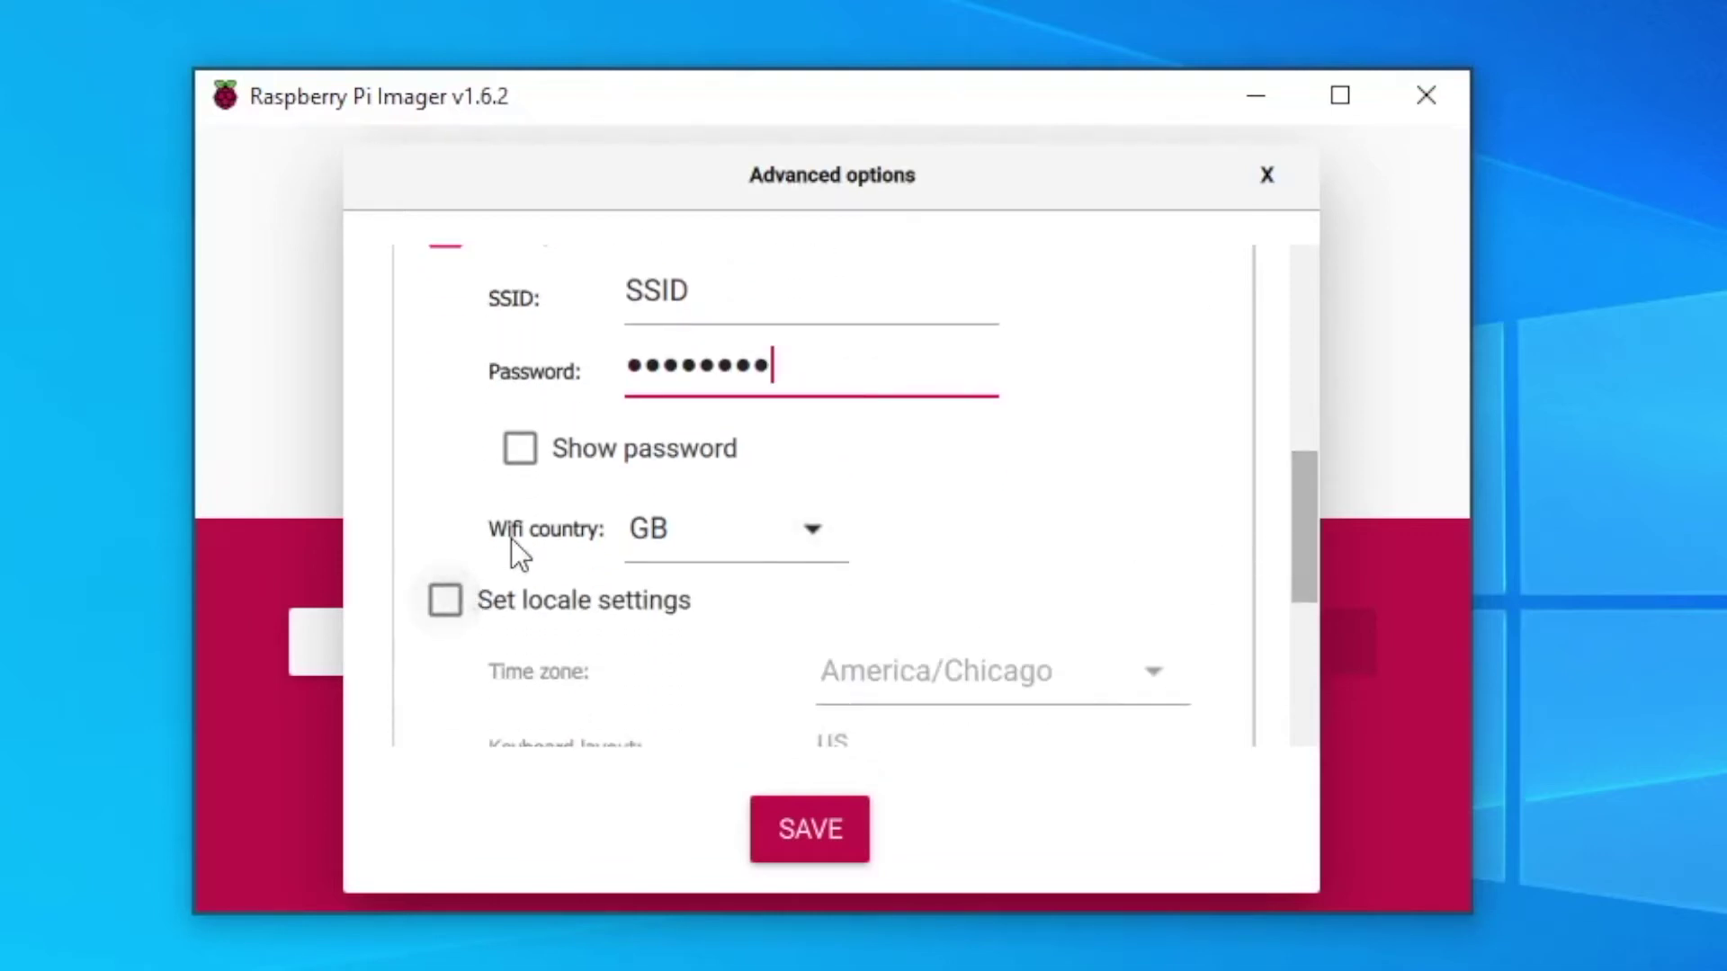
left_click(815, 530)
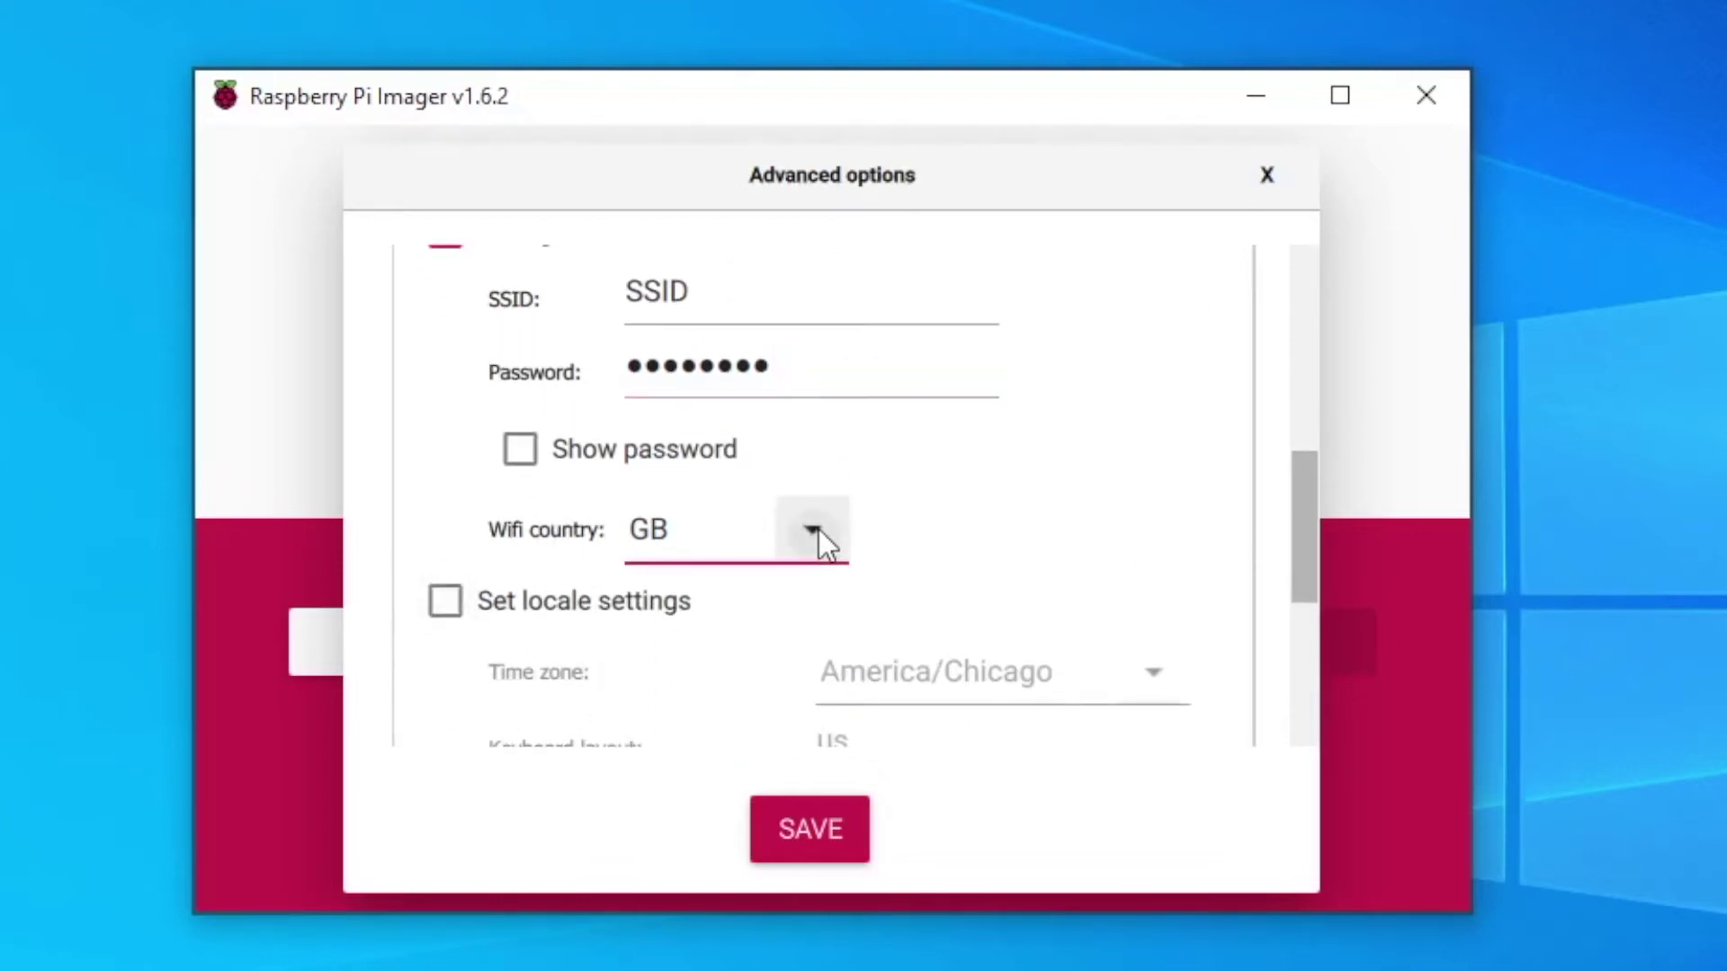
scroll(741, 417, "up", 1)
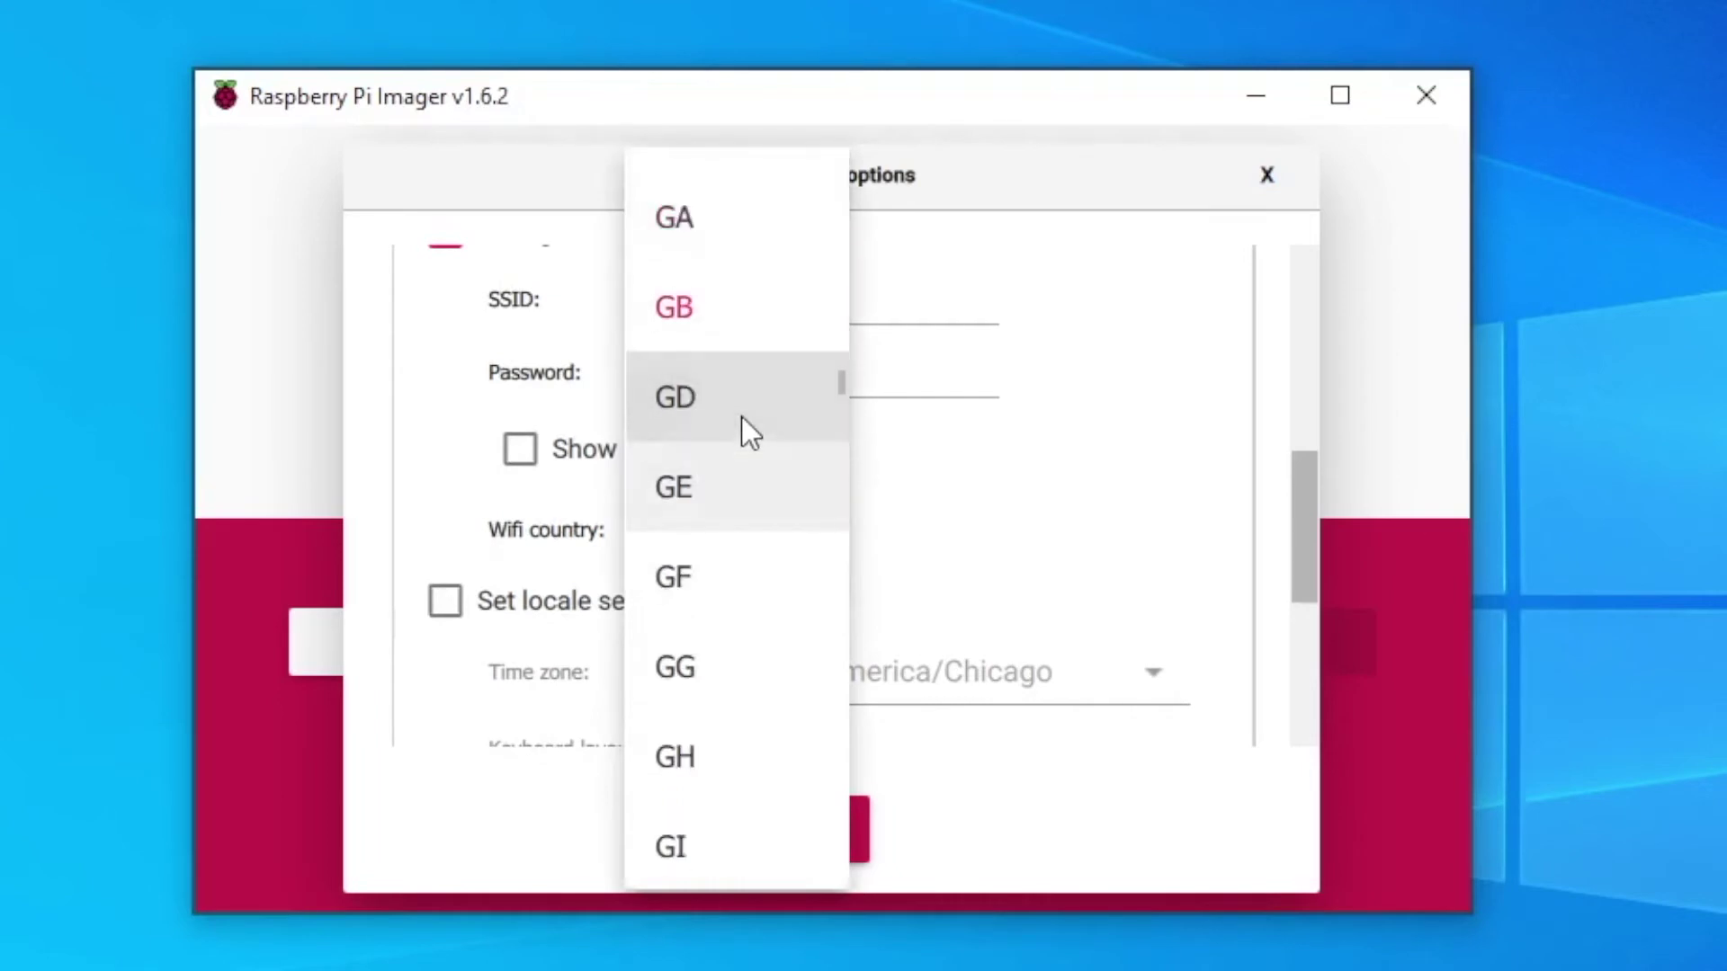
scroll(741, 418, "up", 1)
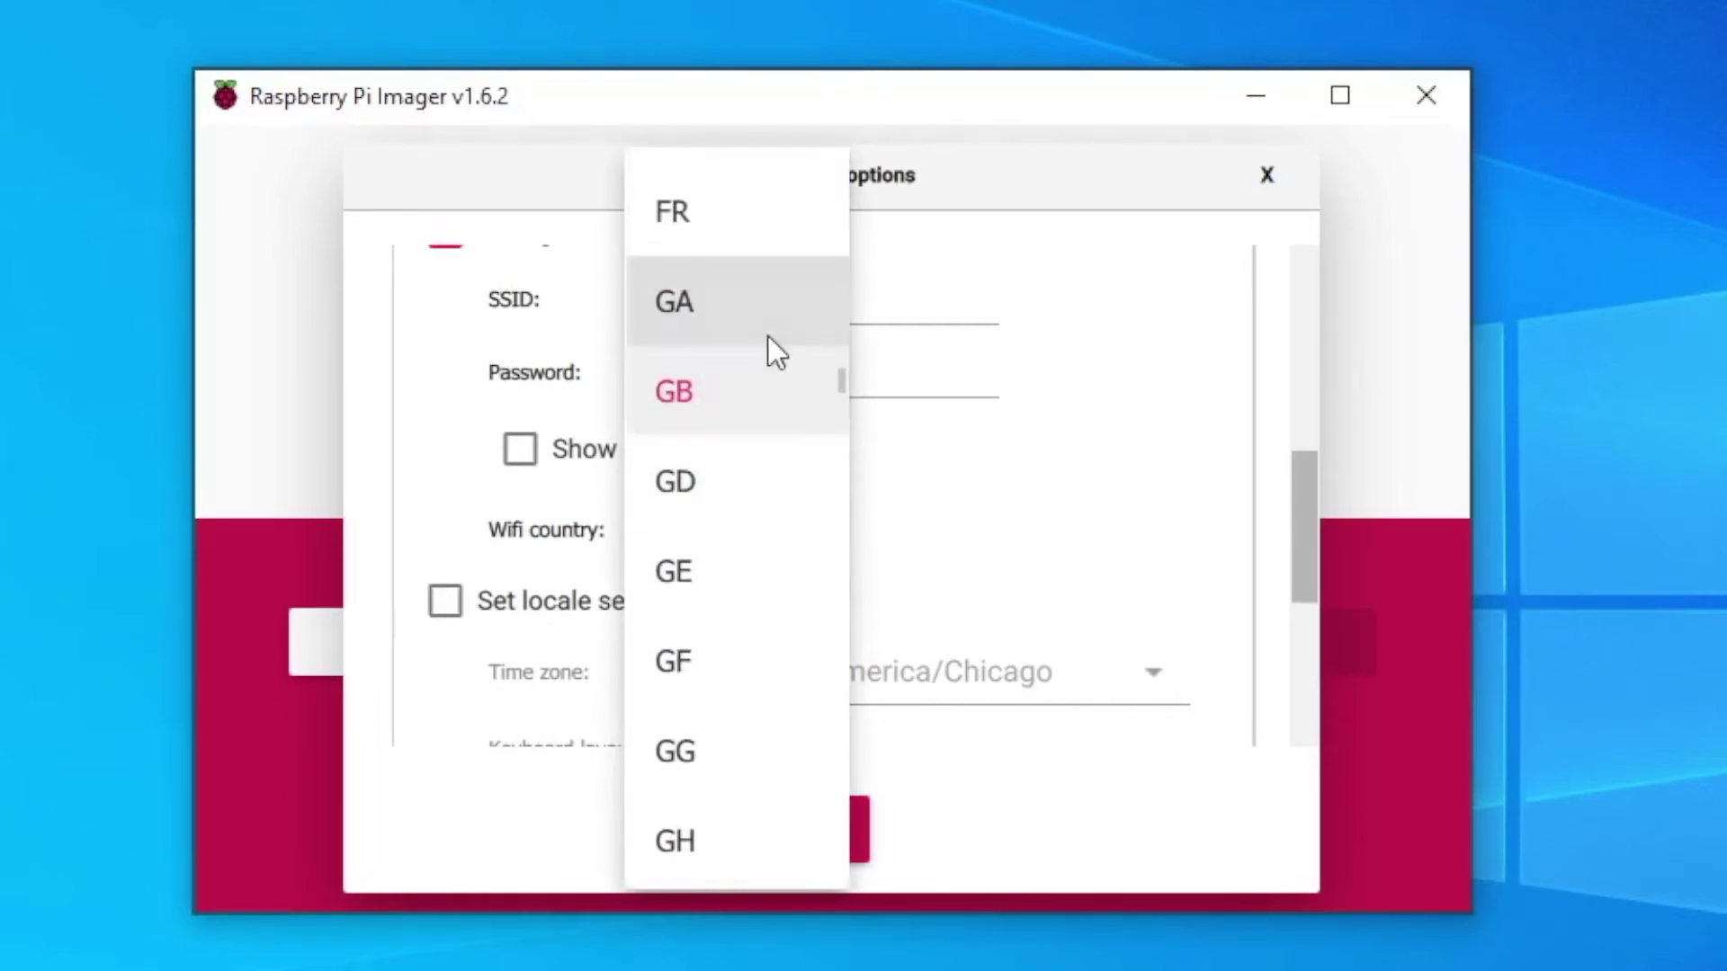
scroll(791, 296, "up", 1)
scroll(779, 305, "down", 2)
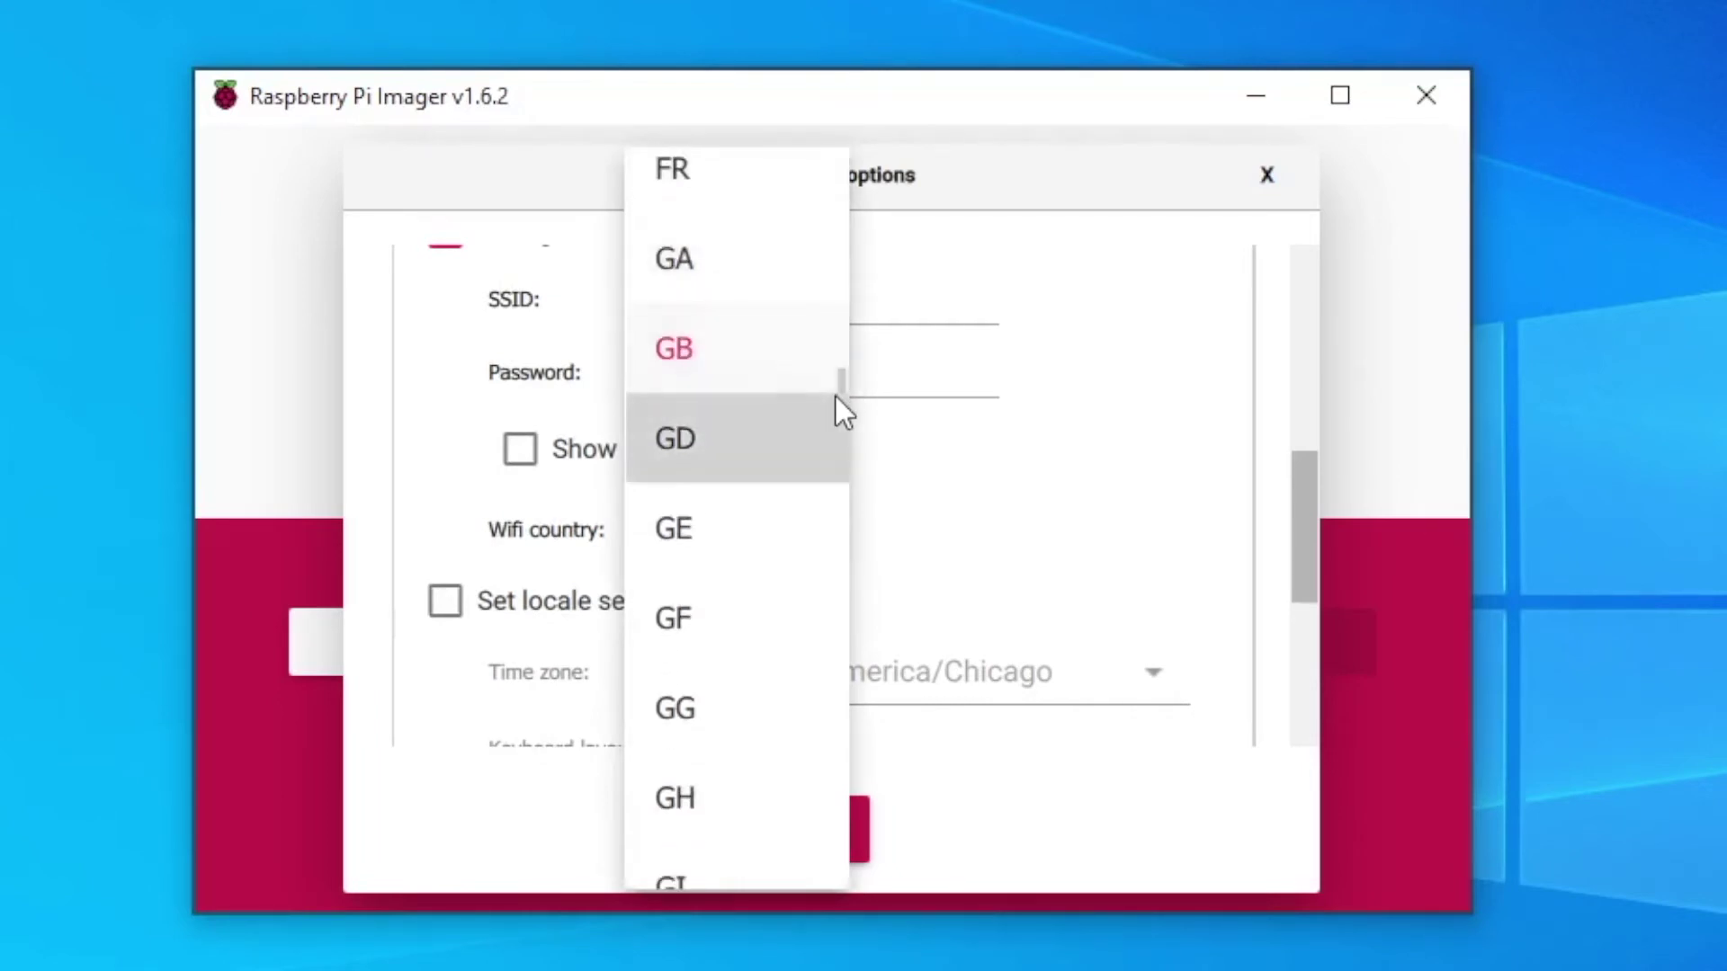
scroll(800, 401, "down", 1)
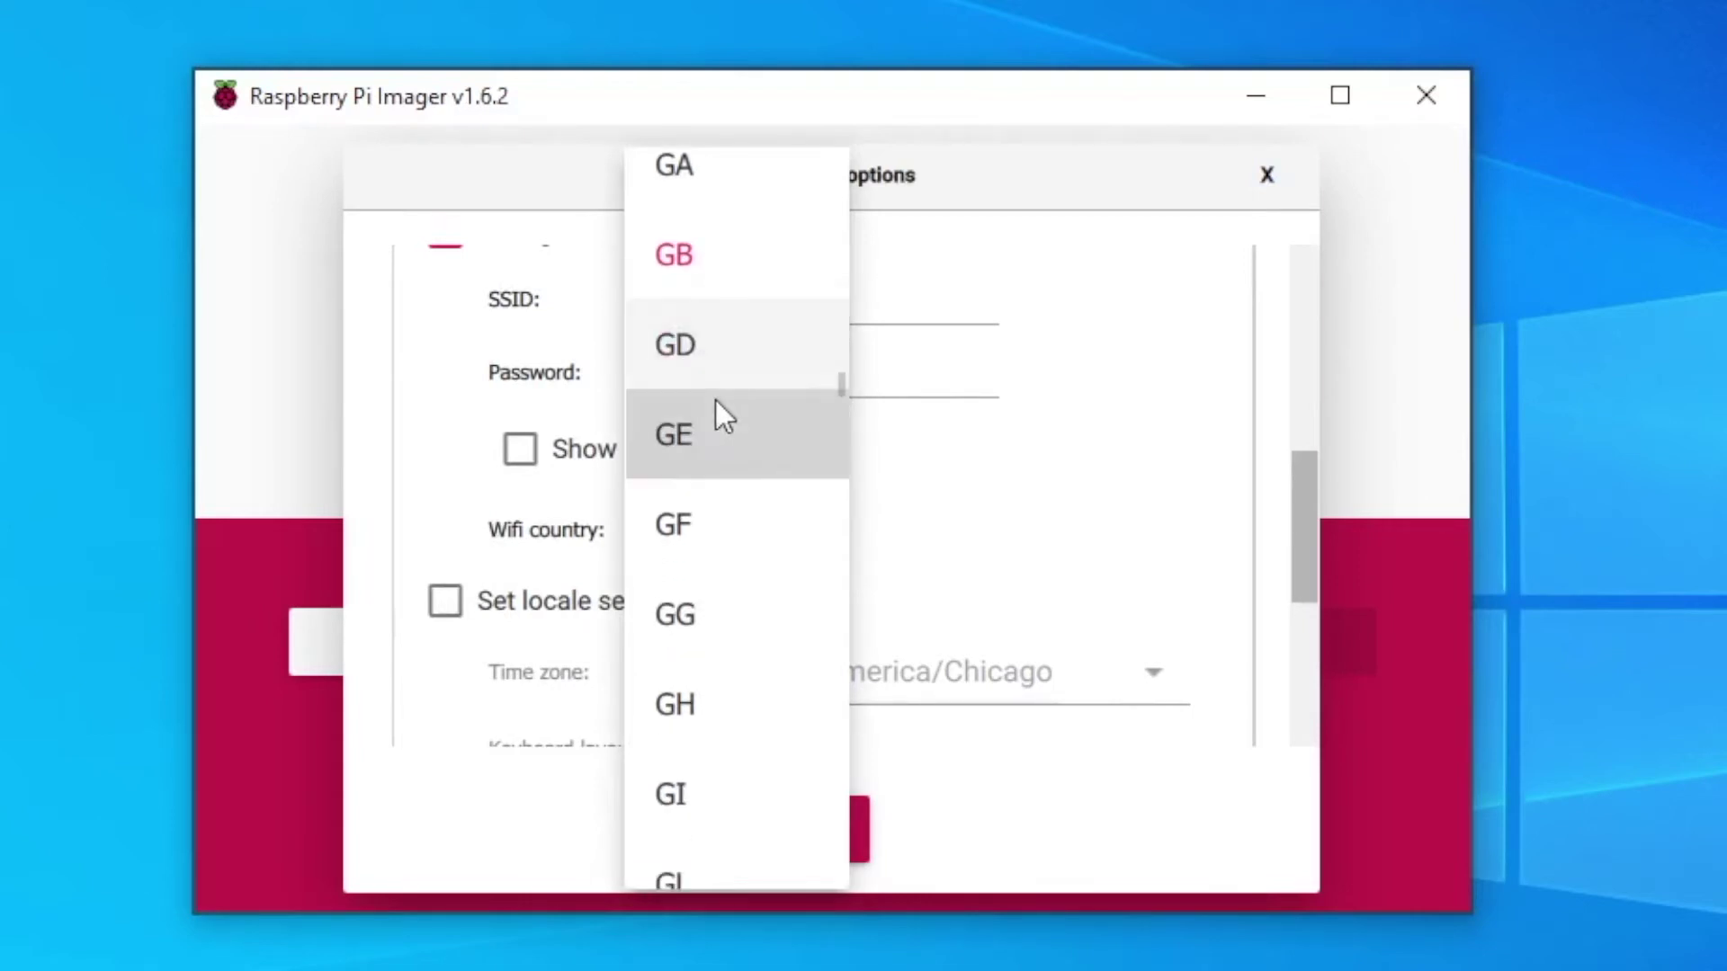
left_click(1005, 509)
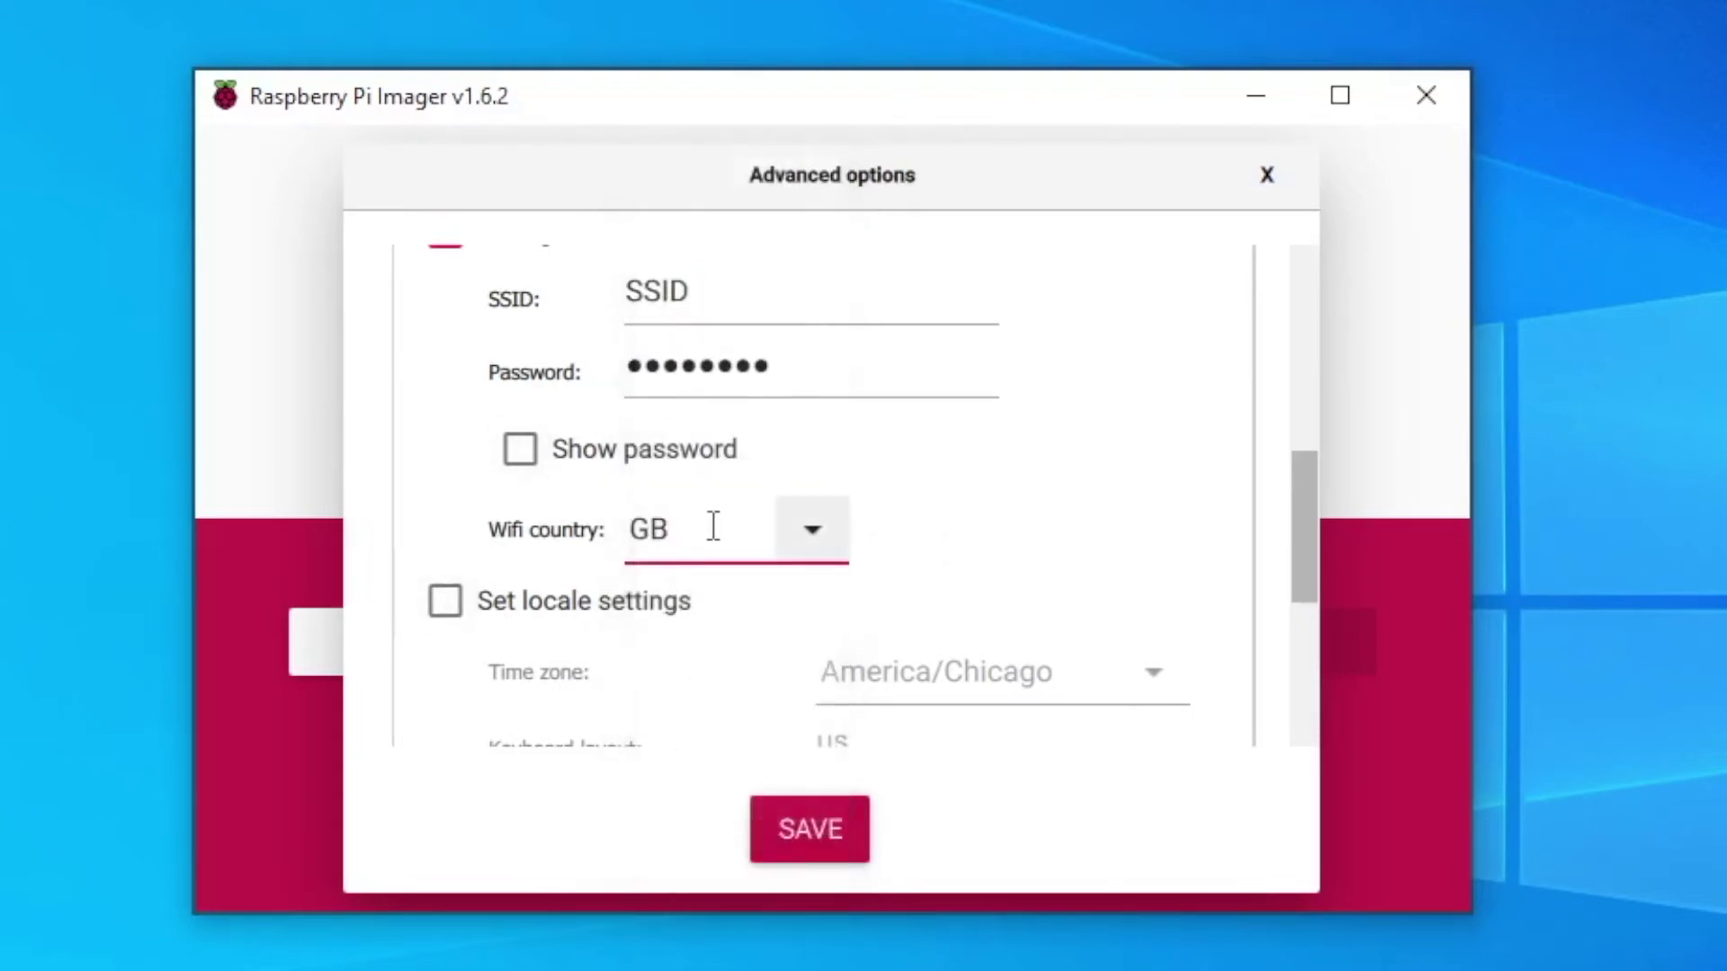
left_click(737, 545)
key("BackSpace")
key("BackSpace")
type("US")
left_click_drag(1314, 501, 1298, 586)
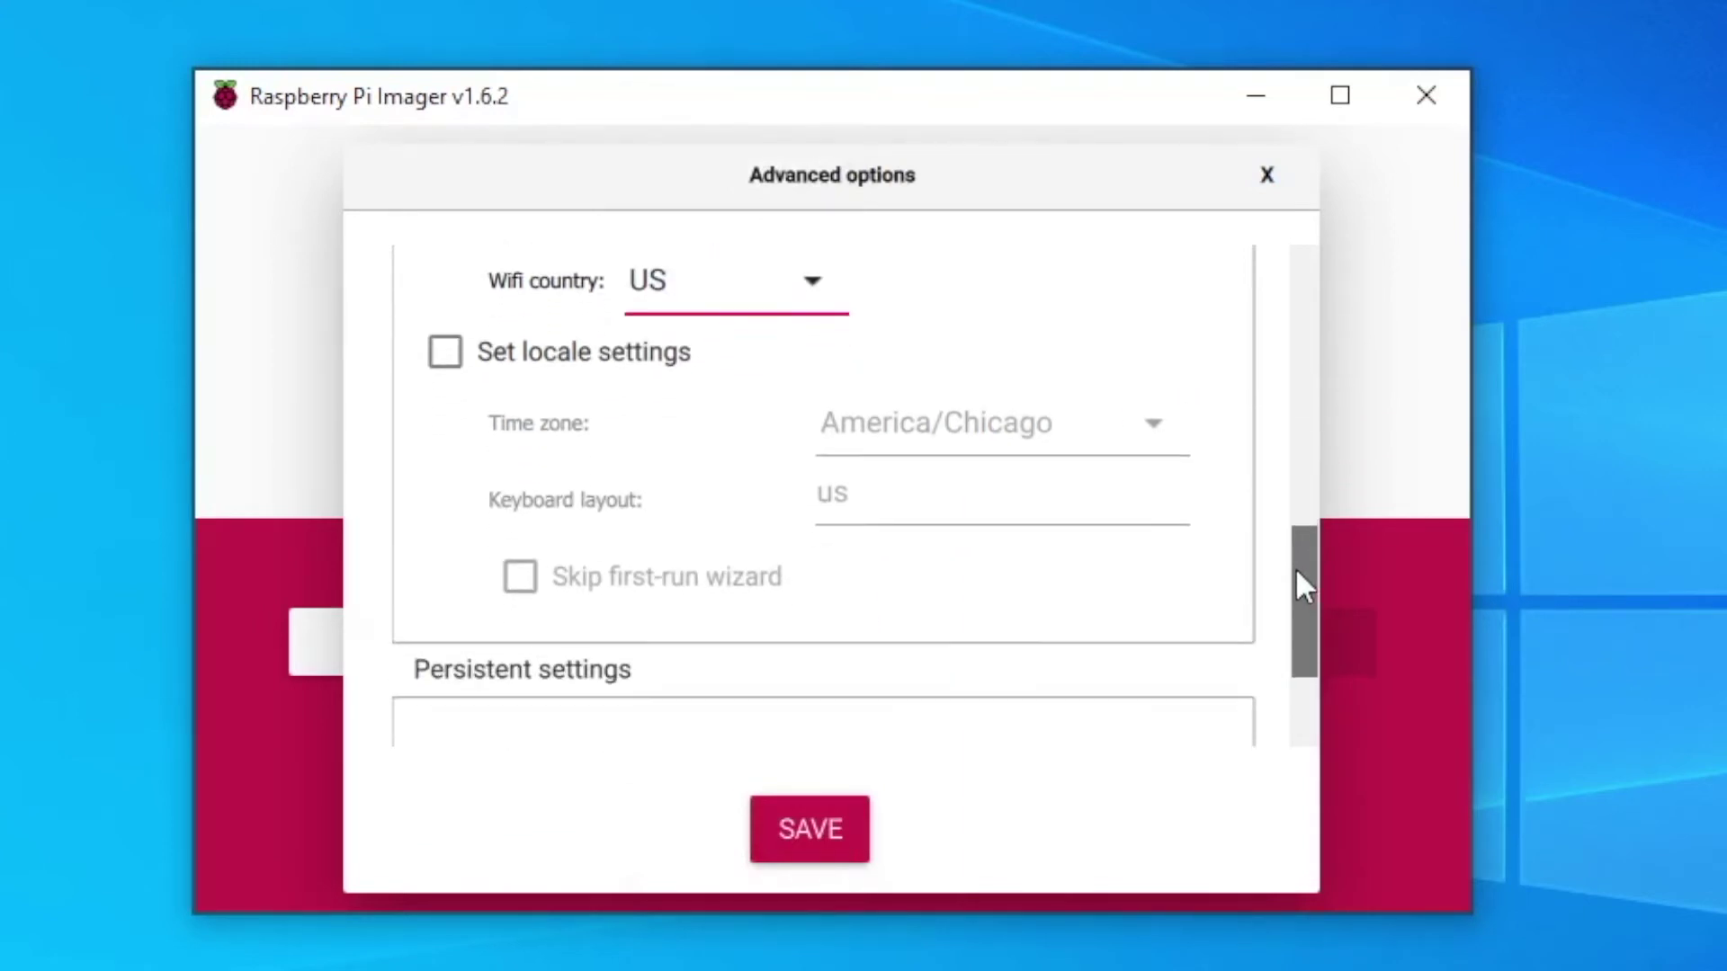
- Enable locale settings (America/Chicago, keyboard us) and save the advanced options
left_click(442, 354)
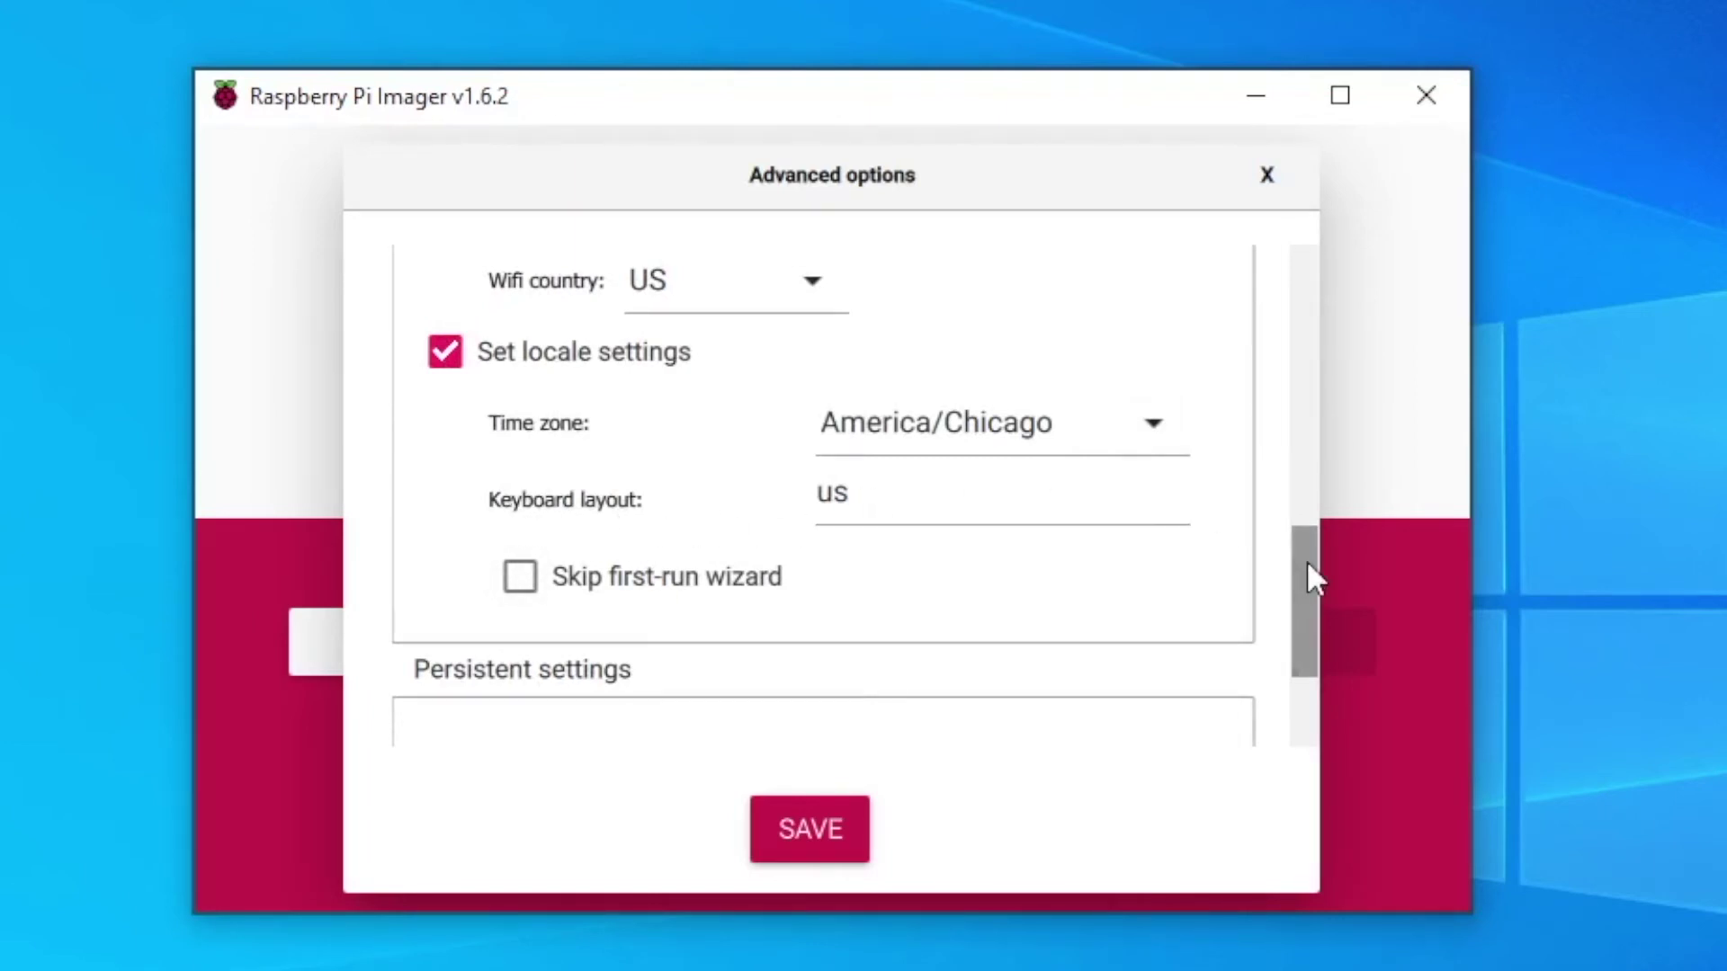
left_click_drag(1305, 560, 1296, 670)
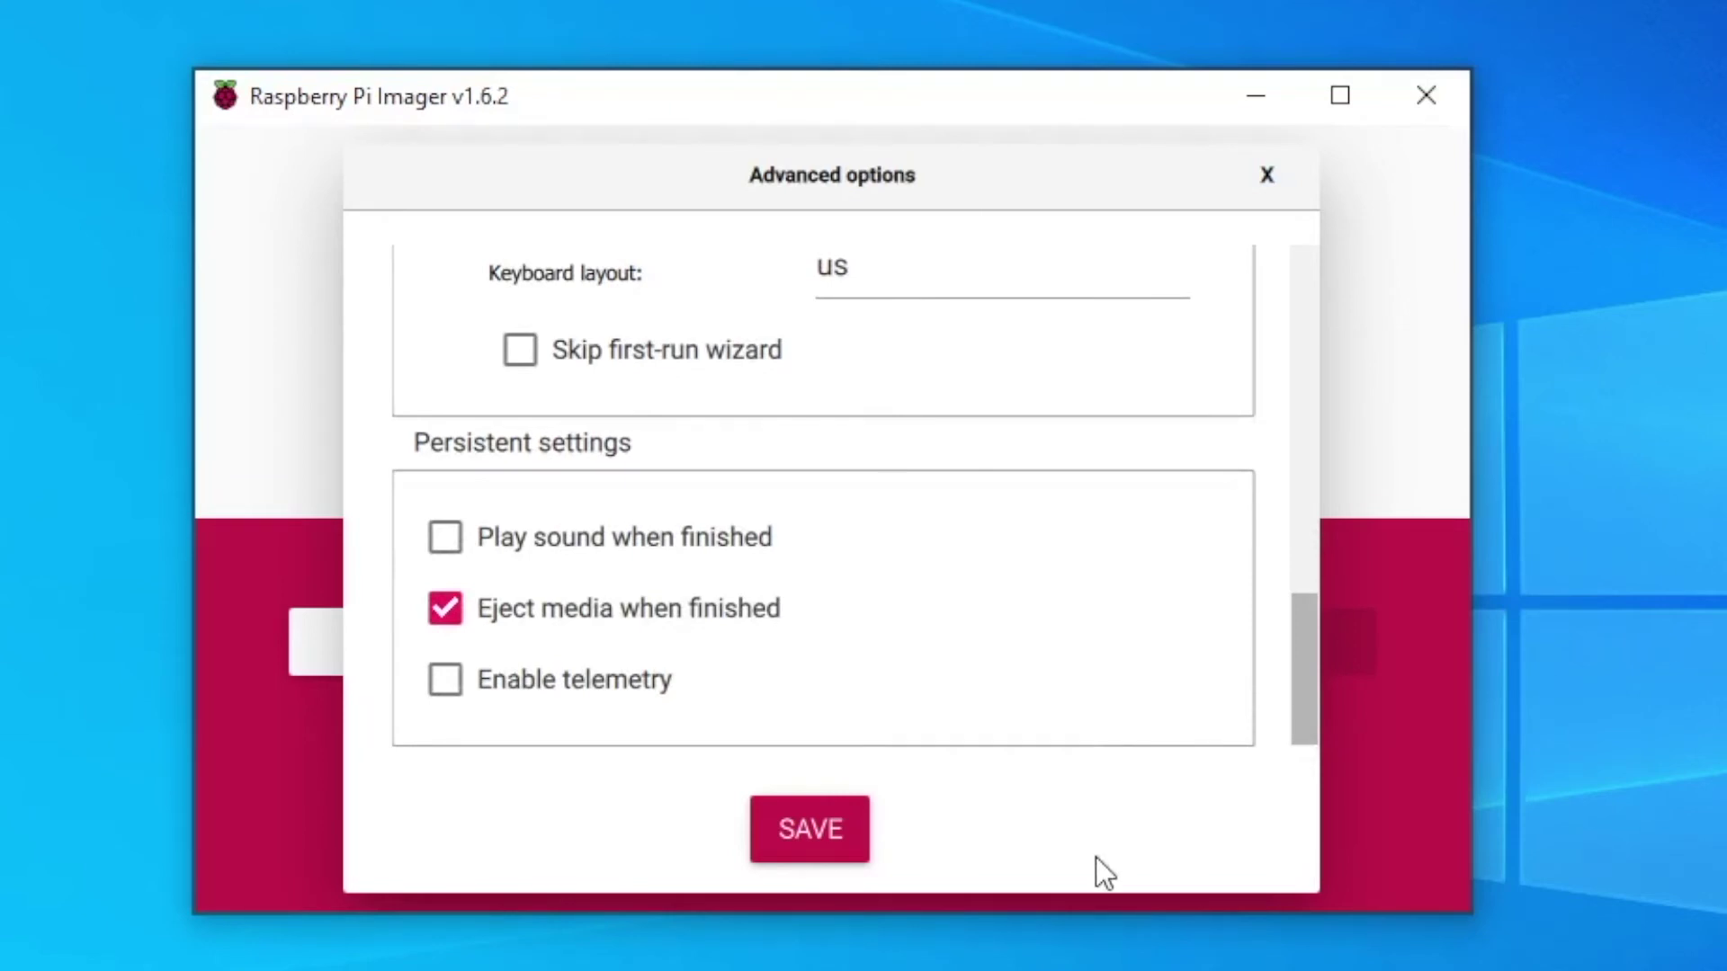
left_click(825, 835)
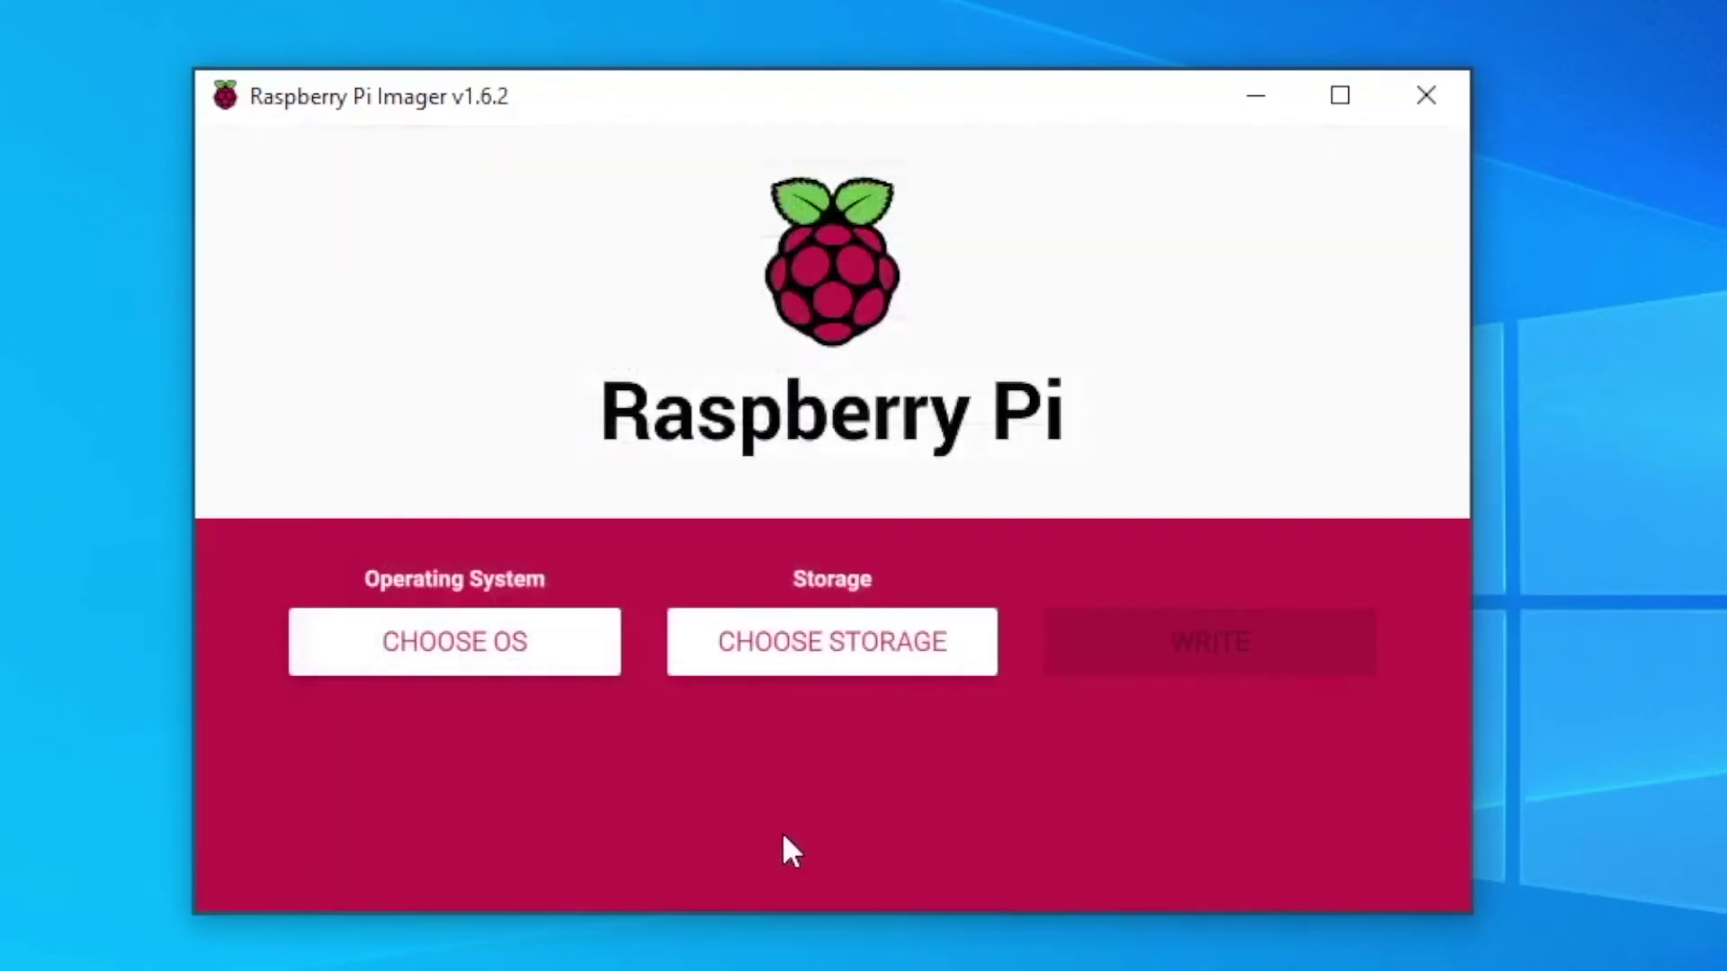
- Choose Raspberry Pi OS Full (32-bit) from the other Raspberry Pi OS images
left_click(478, 650)
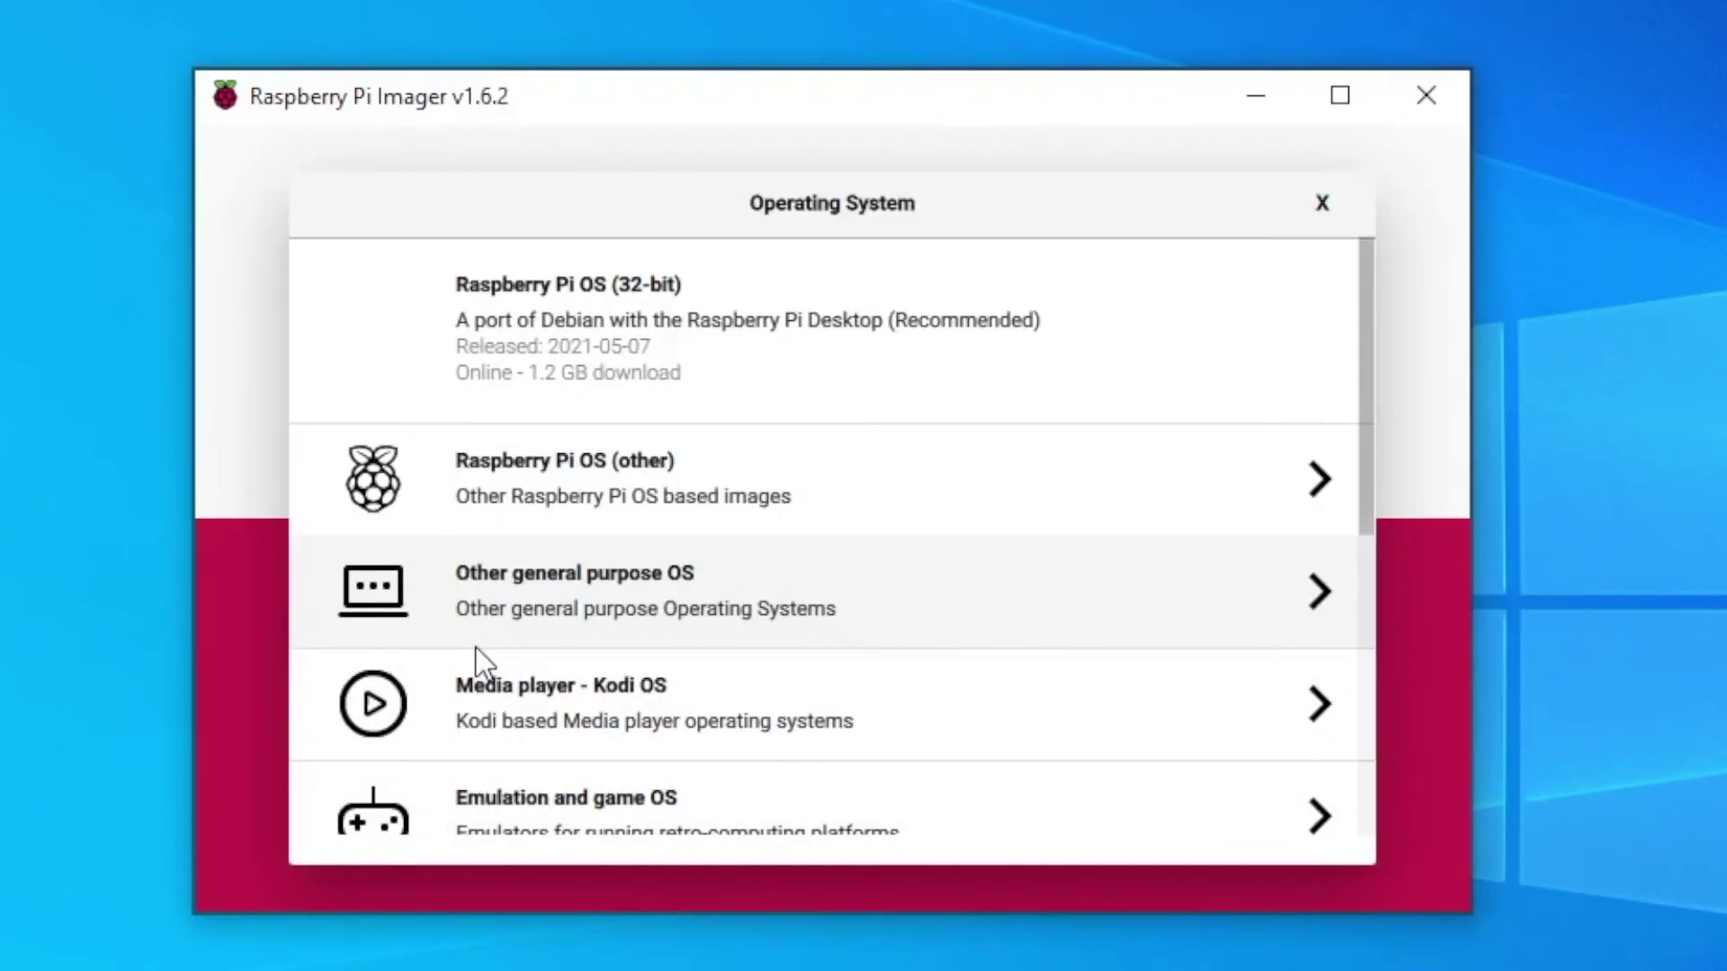
left_click(757, 505)
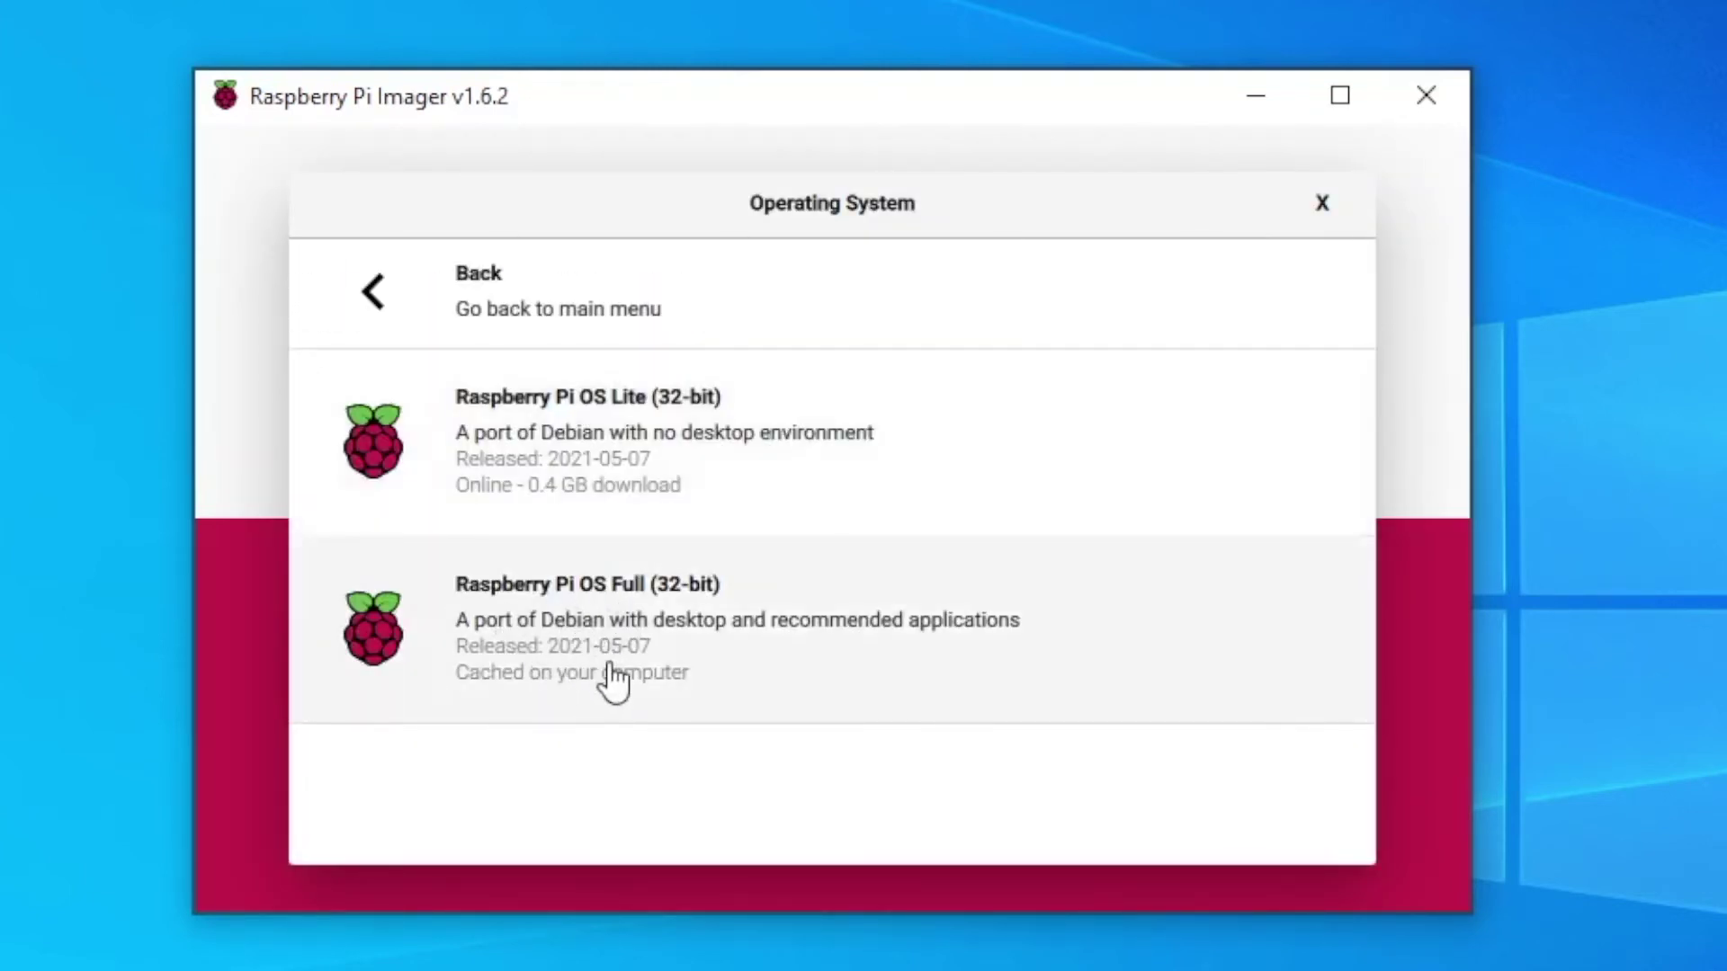
left_click(626, 672)
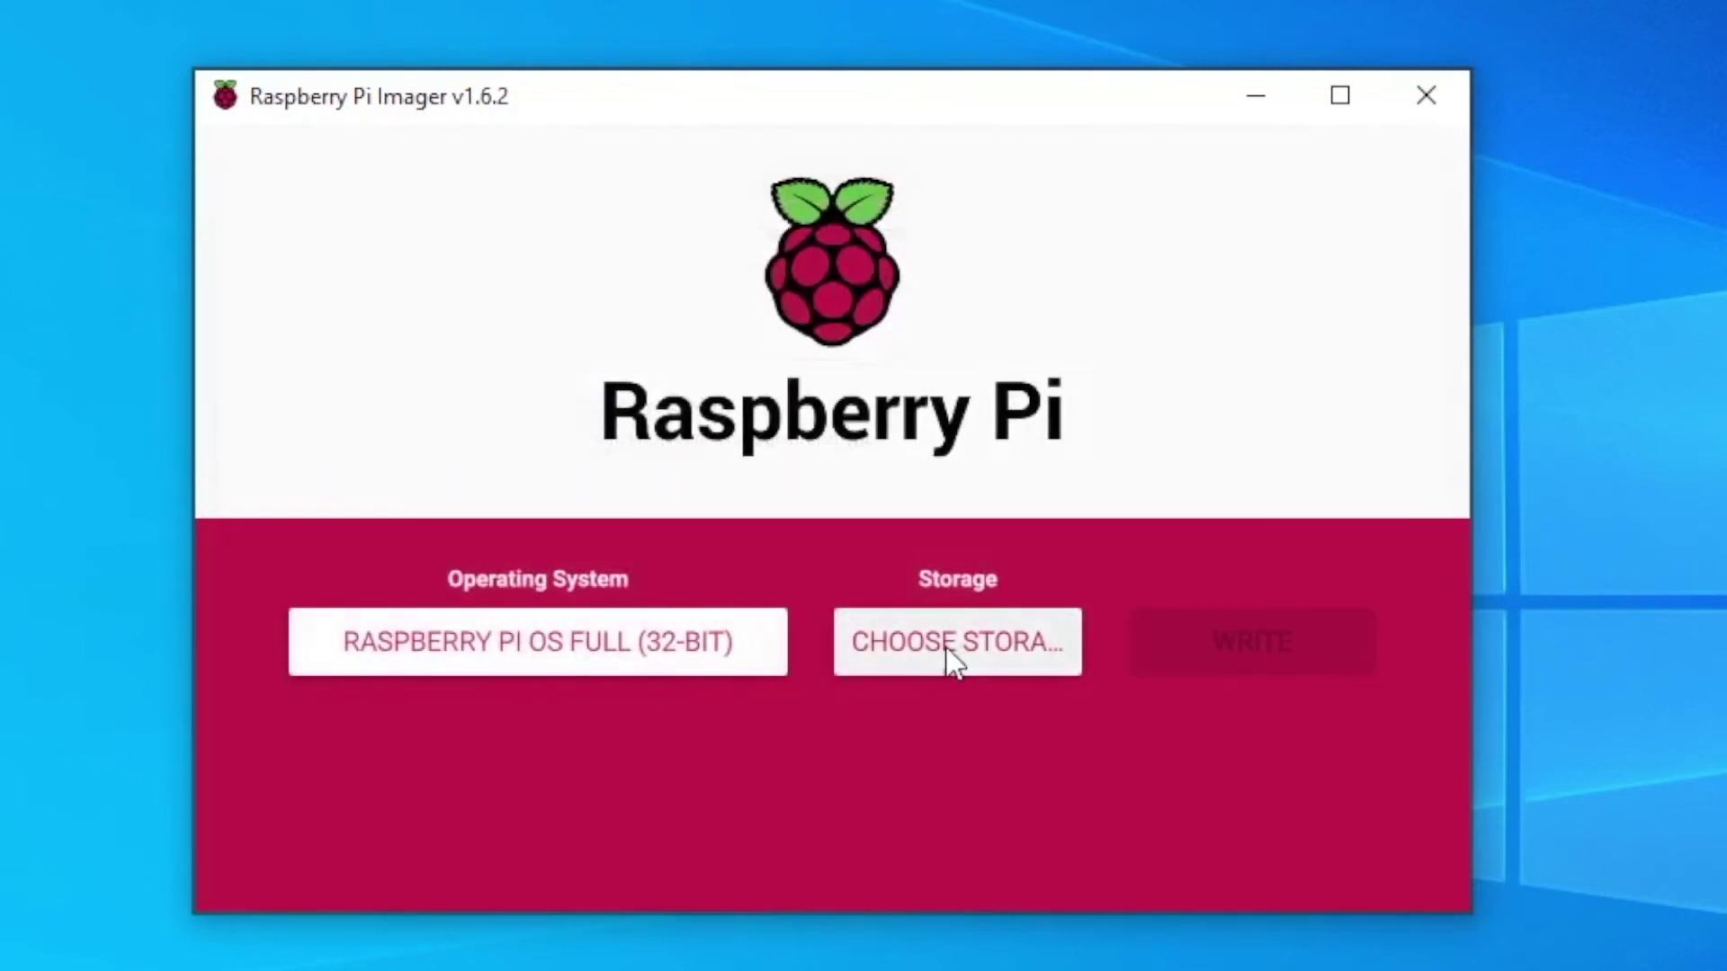
- Select the 31.9 GB SDHC Card as storage and start writing
left_click(951, 663)
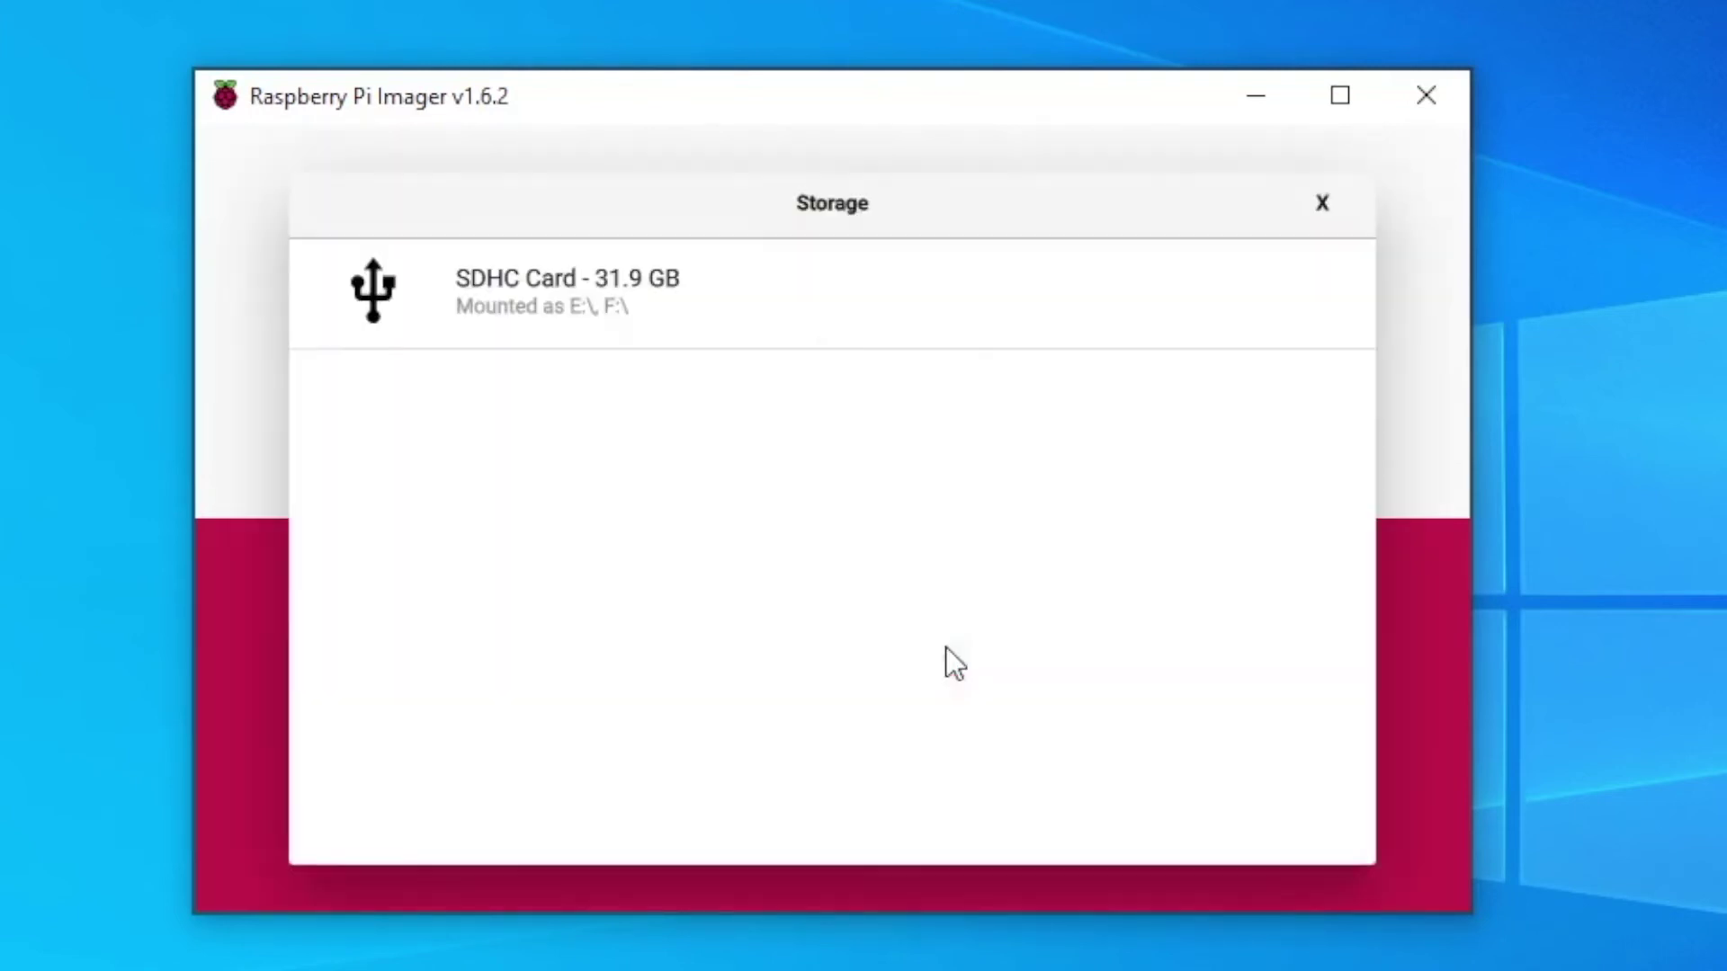
left_click(511, 307)
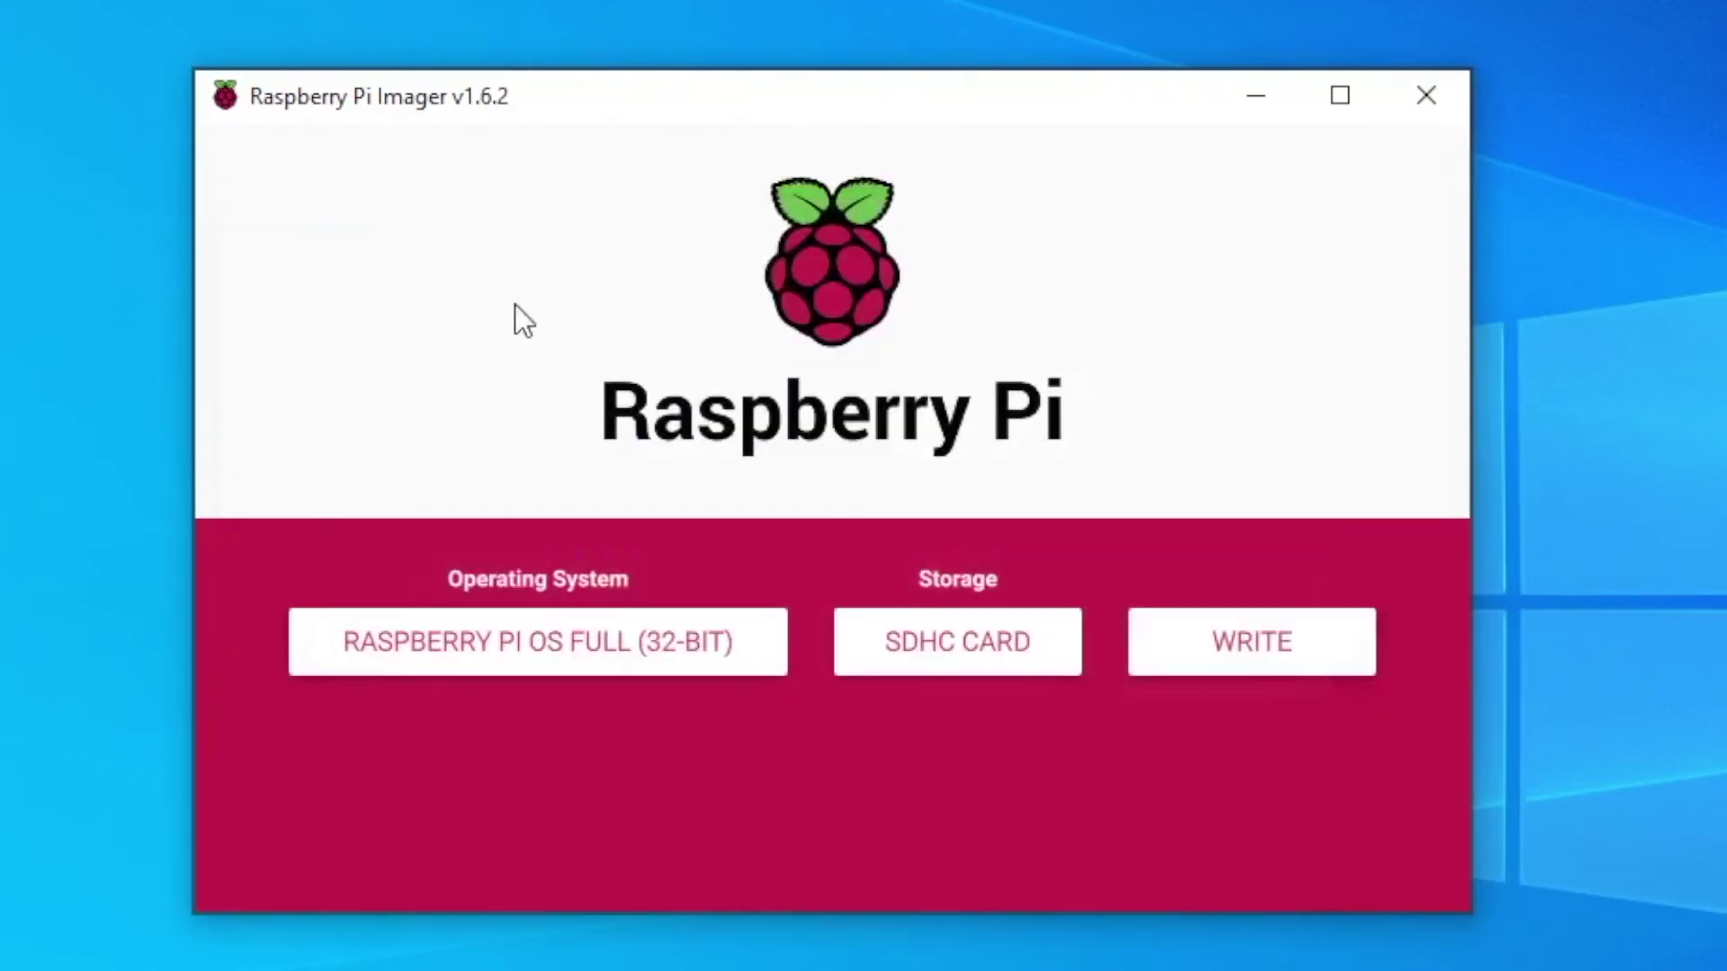
left_click(1257, 646)
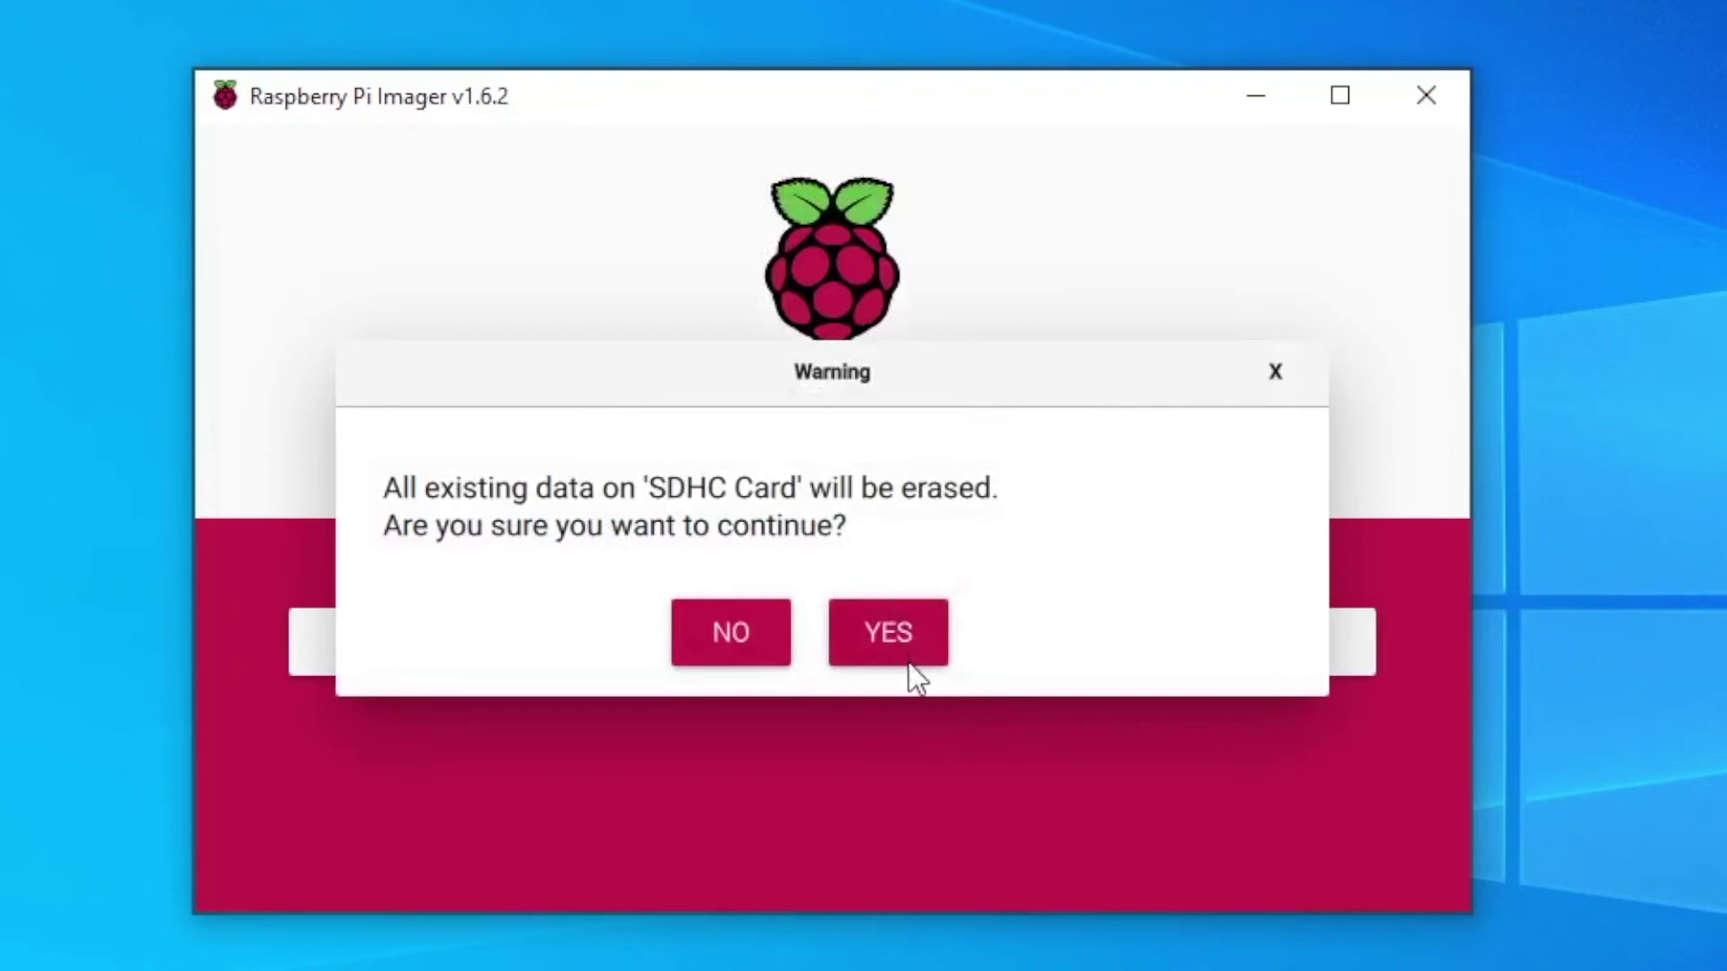
- Confirm erasing the SDHC Card, dismiss Write Successful once done, and close Imager
left_click(894, 632)
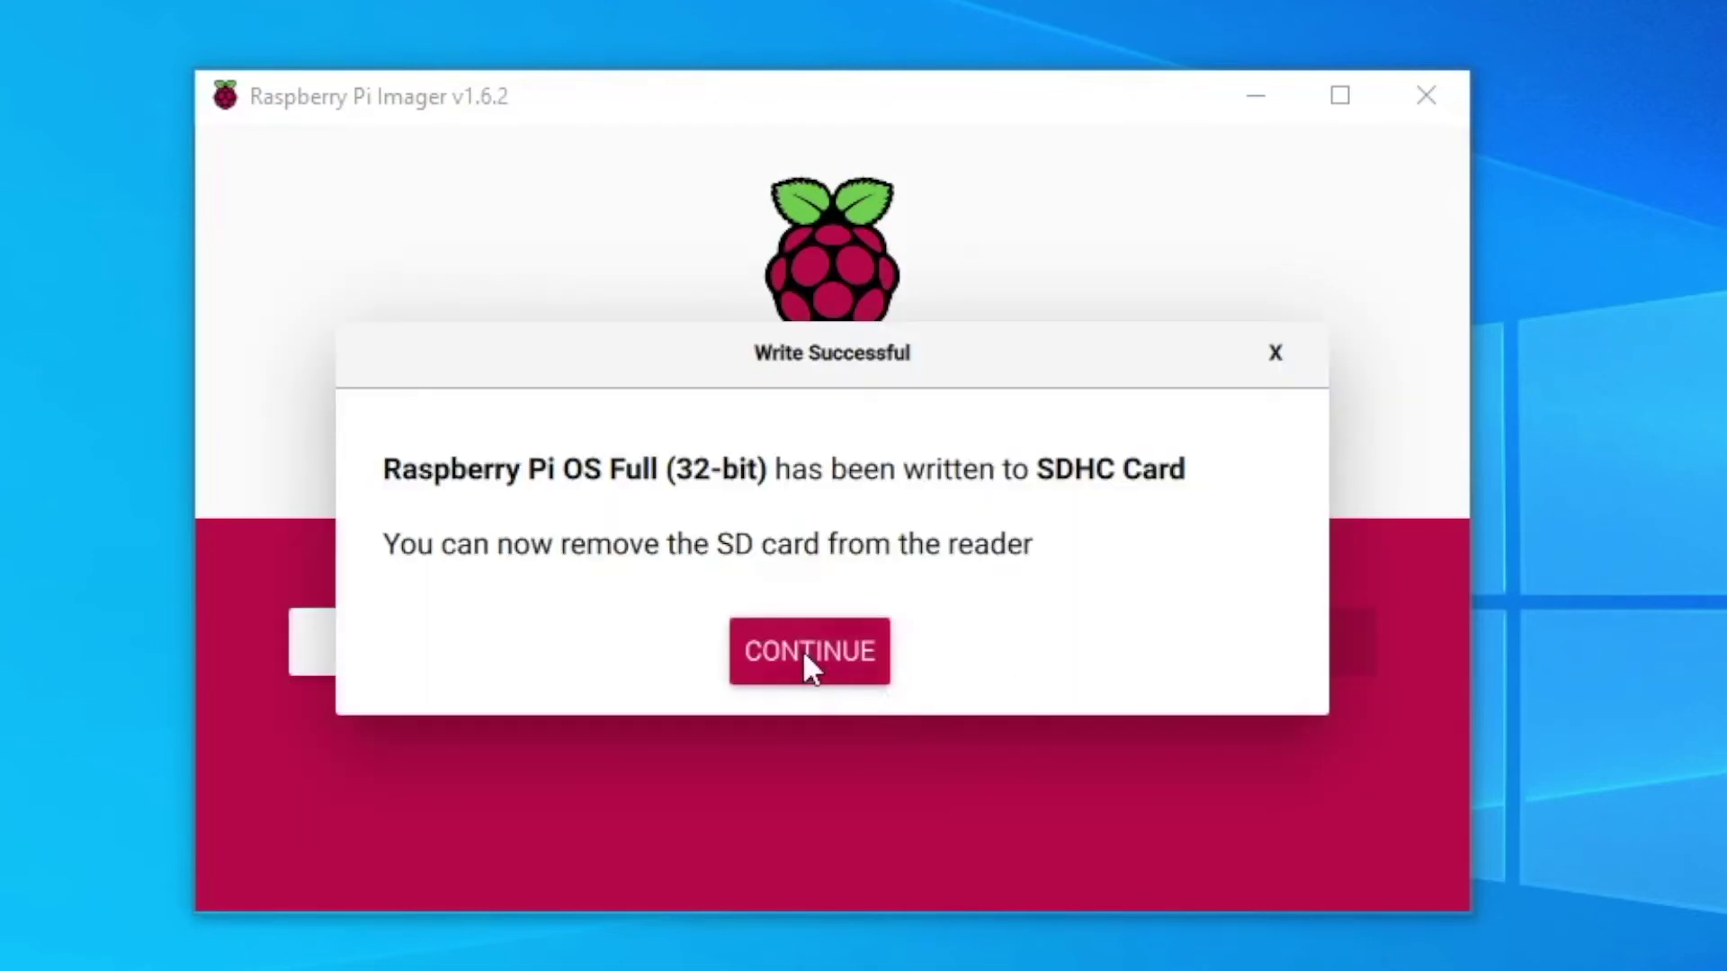
left_click(806, 657)
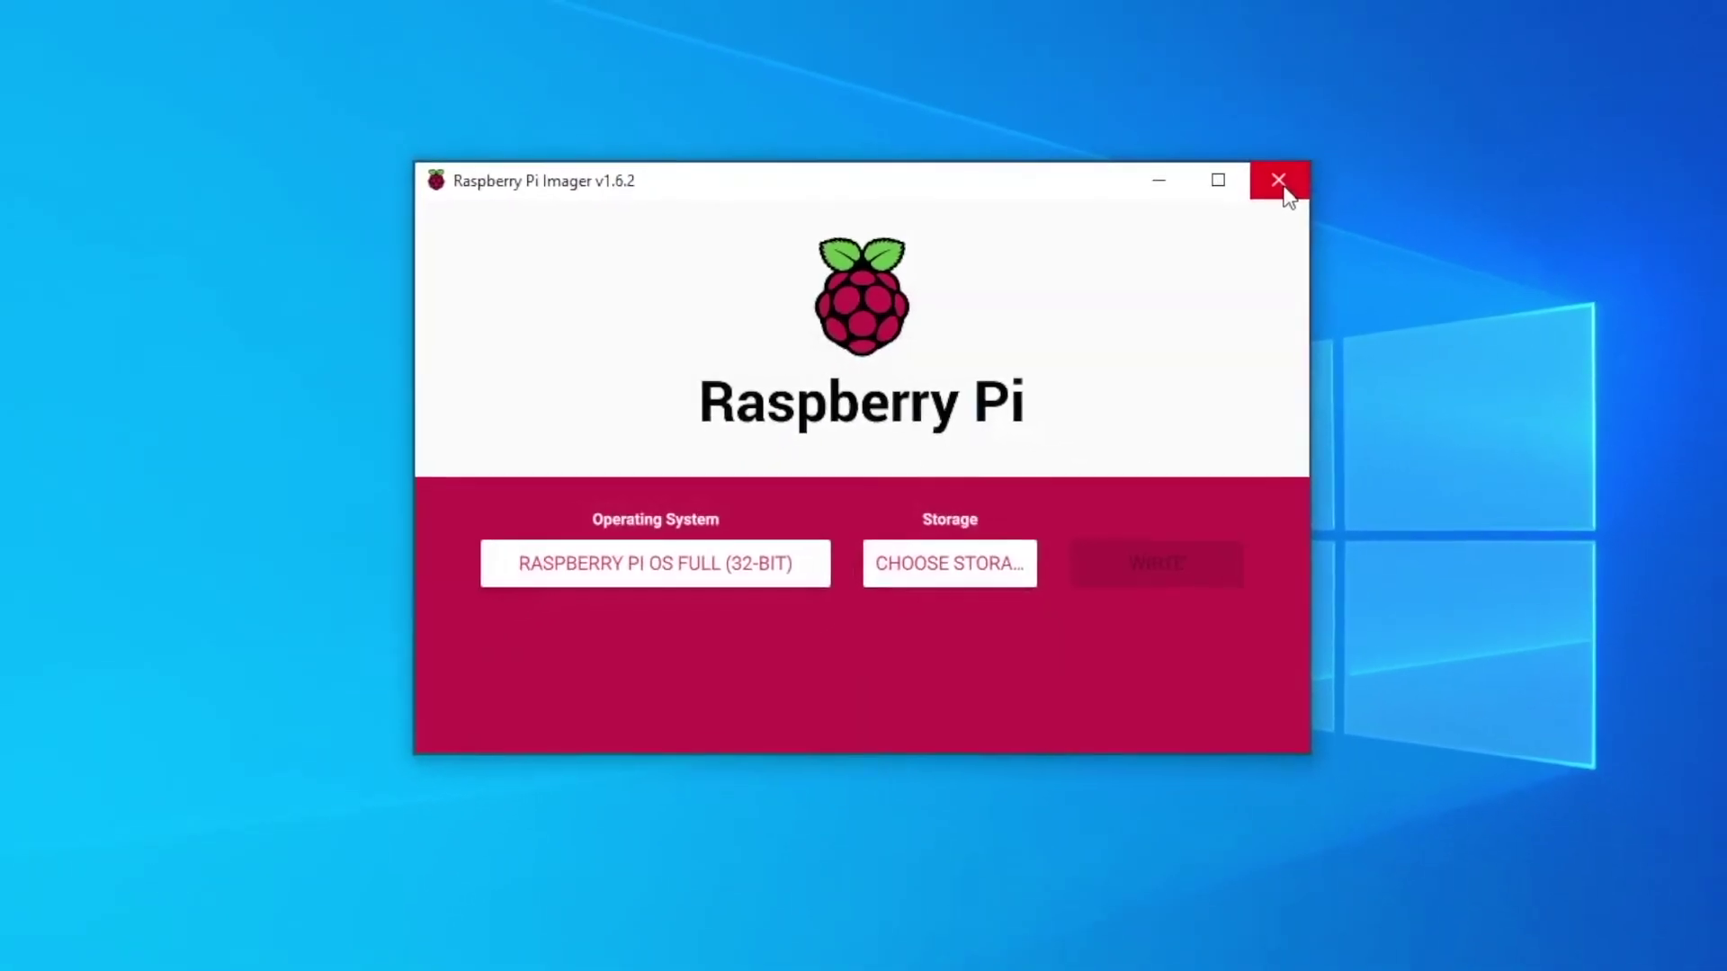
left_click(1201, 232)
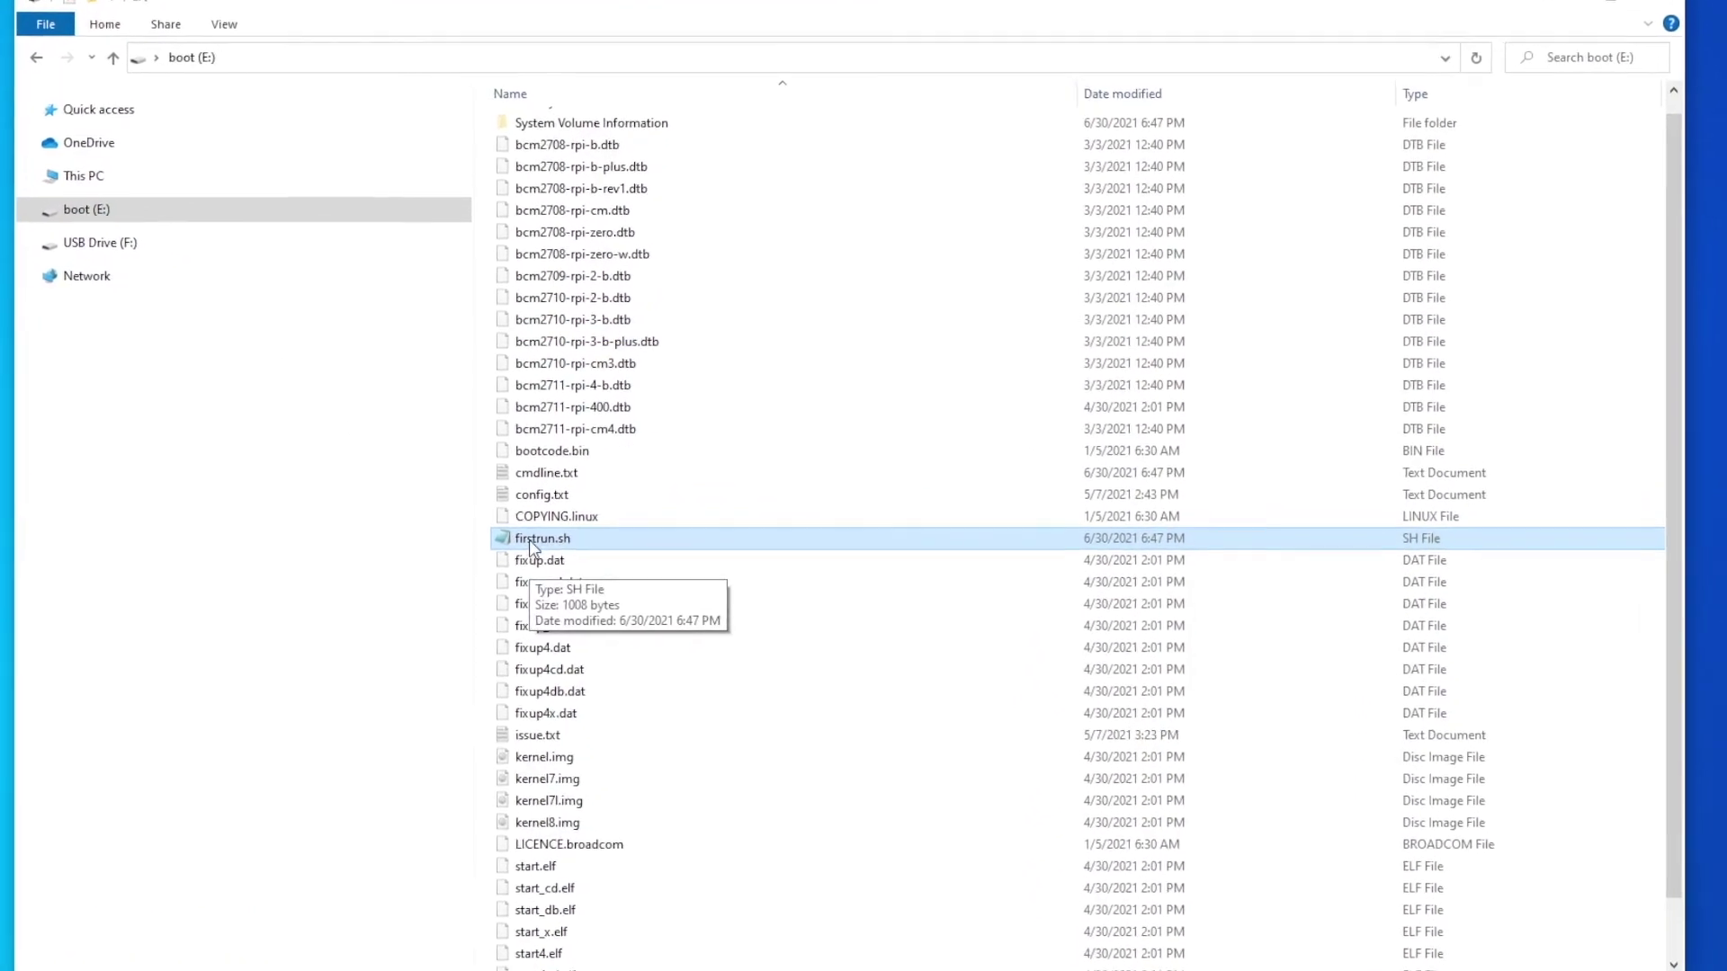
- Open firstrun.sh from the boot (E:) drive in Notepad
double_click(530, 539)
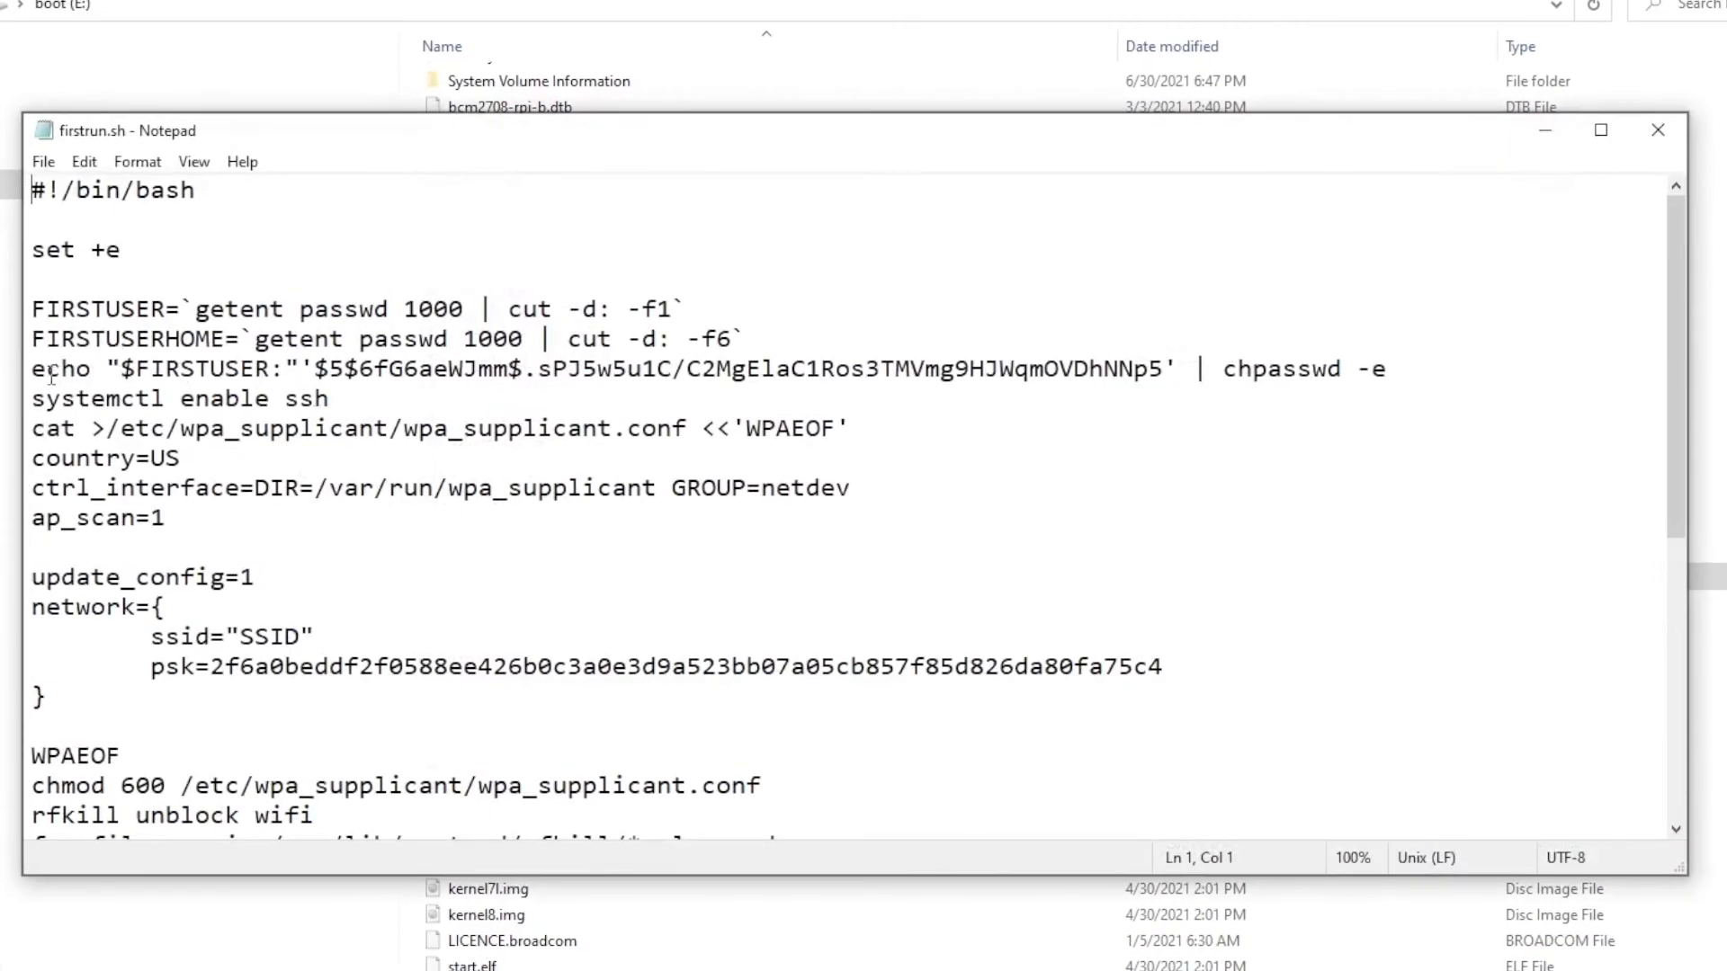
- Highlight the password, SSH enable and Wi-Fi configuration lines in firstrun.sh
left_click_drag(31, 369, 1397, 369)
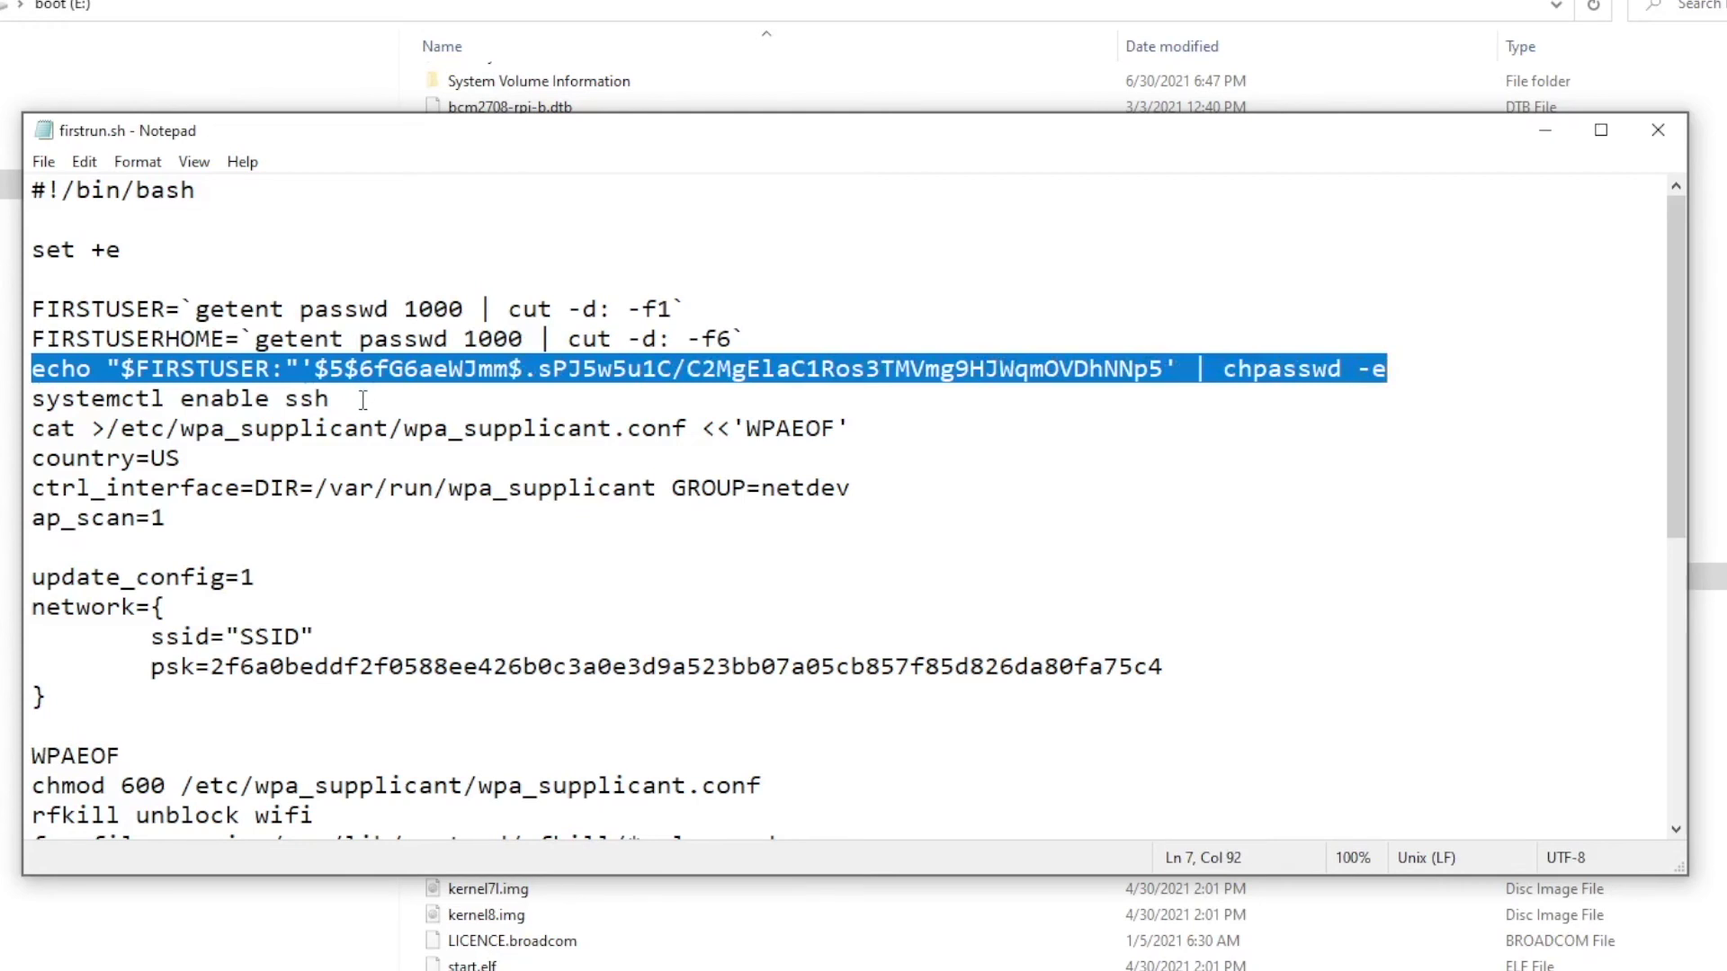
left_click_drag(32, 400, 340, 400)
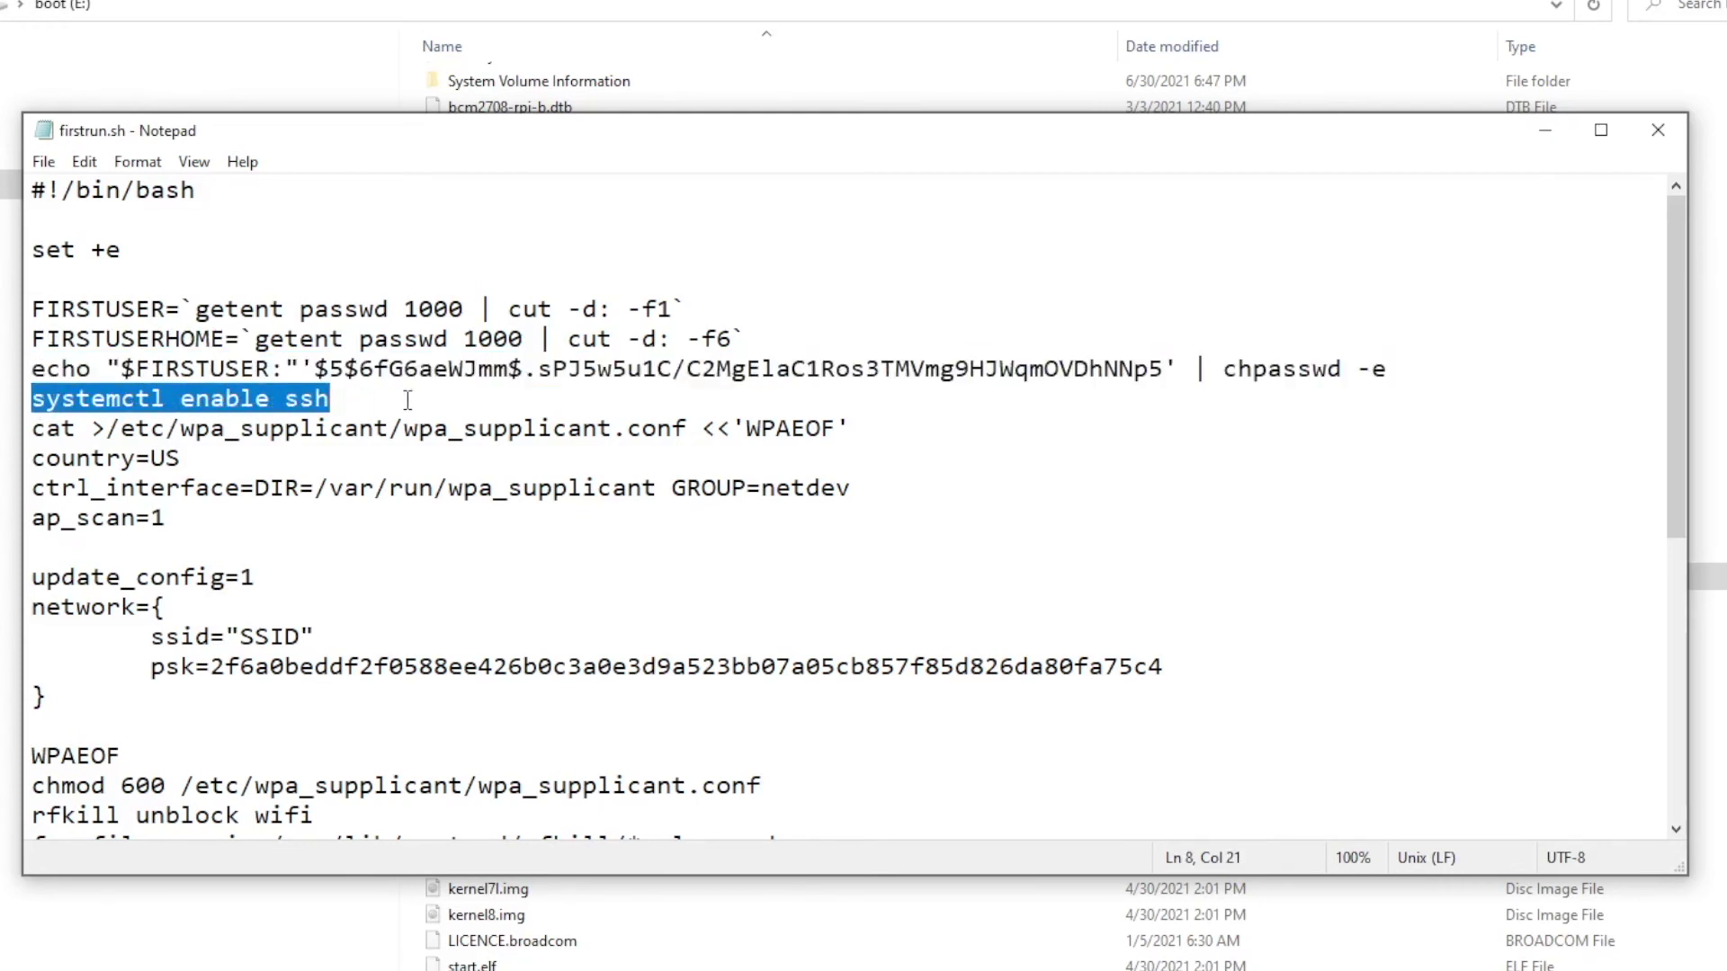
left_click(32, 430)
left_click_drag(32, 430, 261, 706)
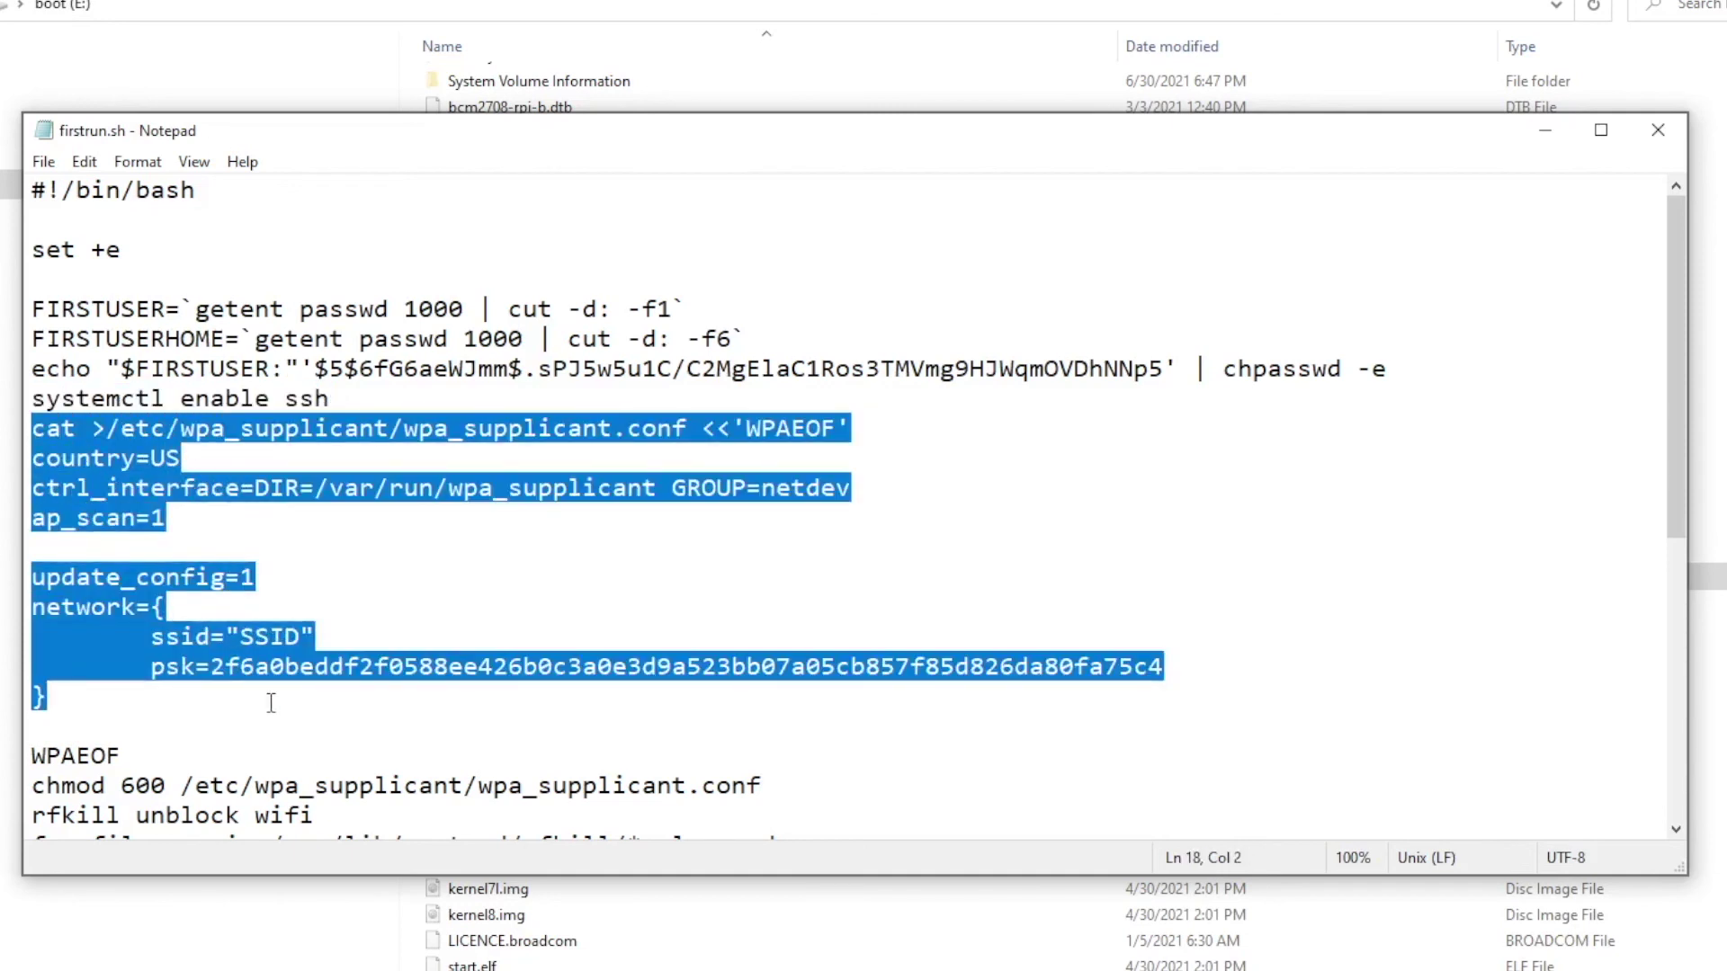
- Highlight the timezone line, then close Notepad and the boot (E:) Explorer window
left_click_drag(1675, 420, 1681, 686)
left_click_drag(32, 488, 603, 483)
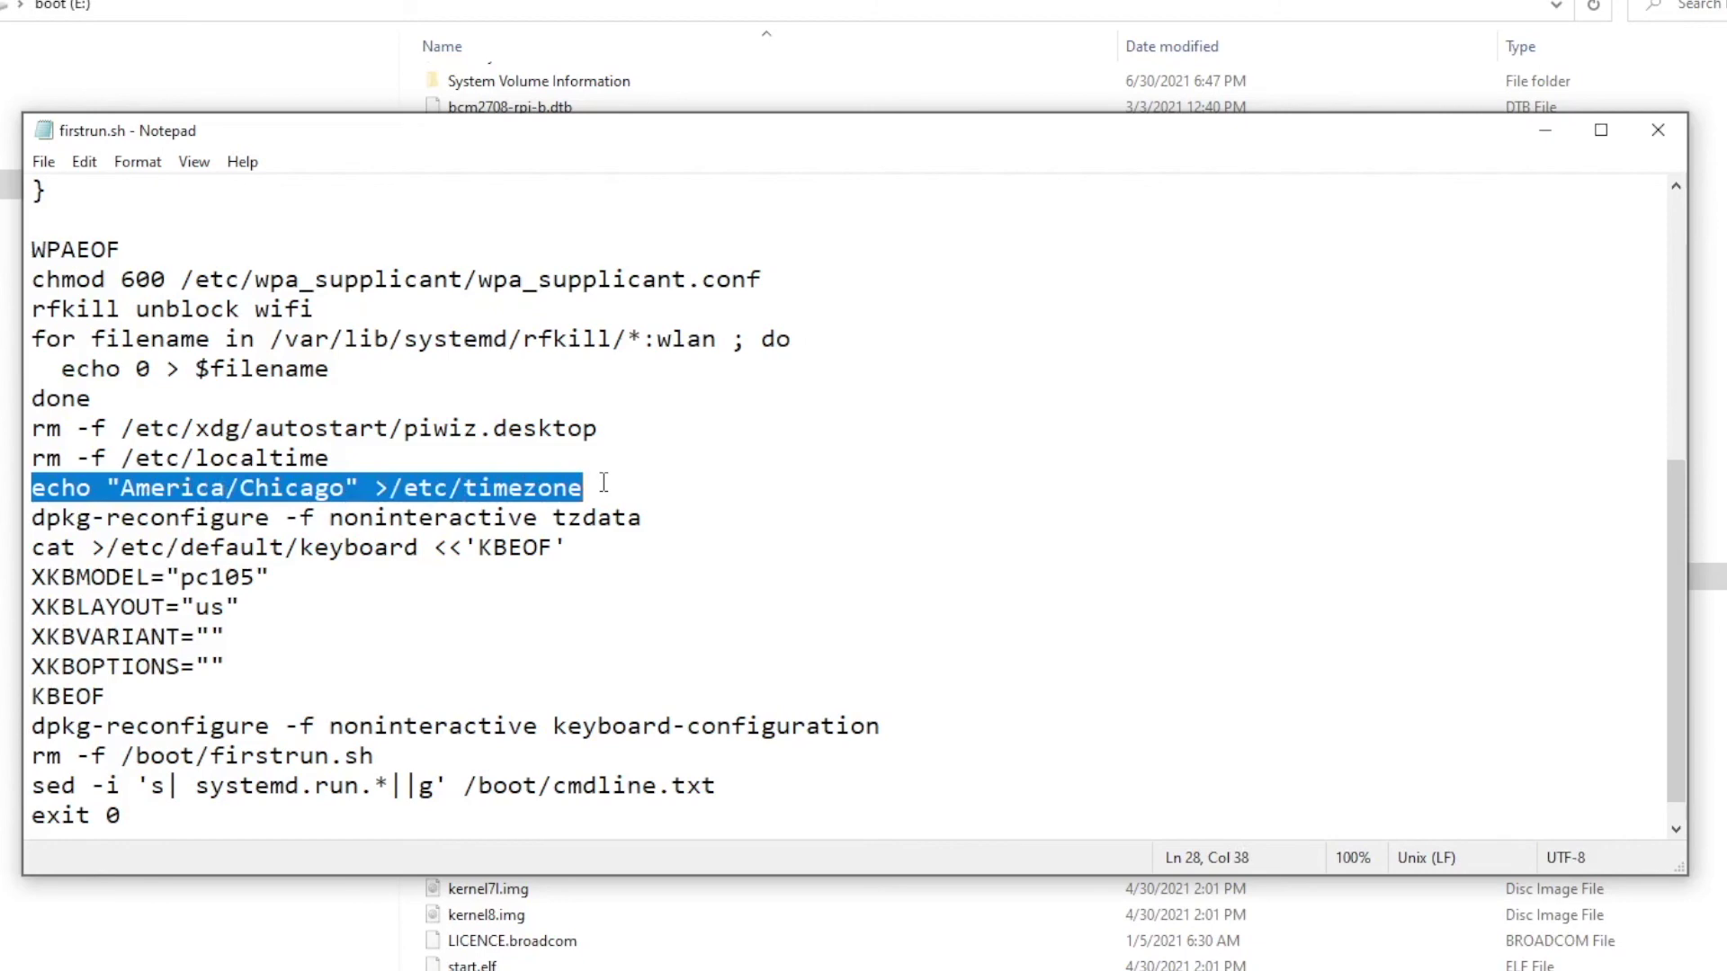
scroll(375, 556, "down", 1)
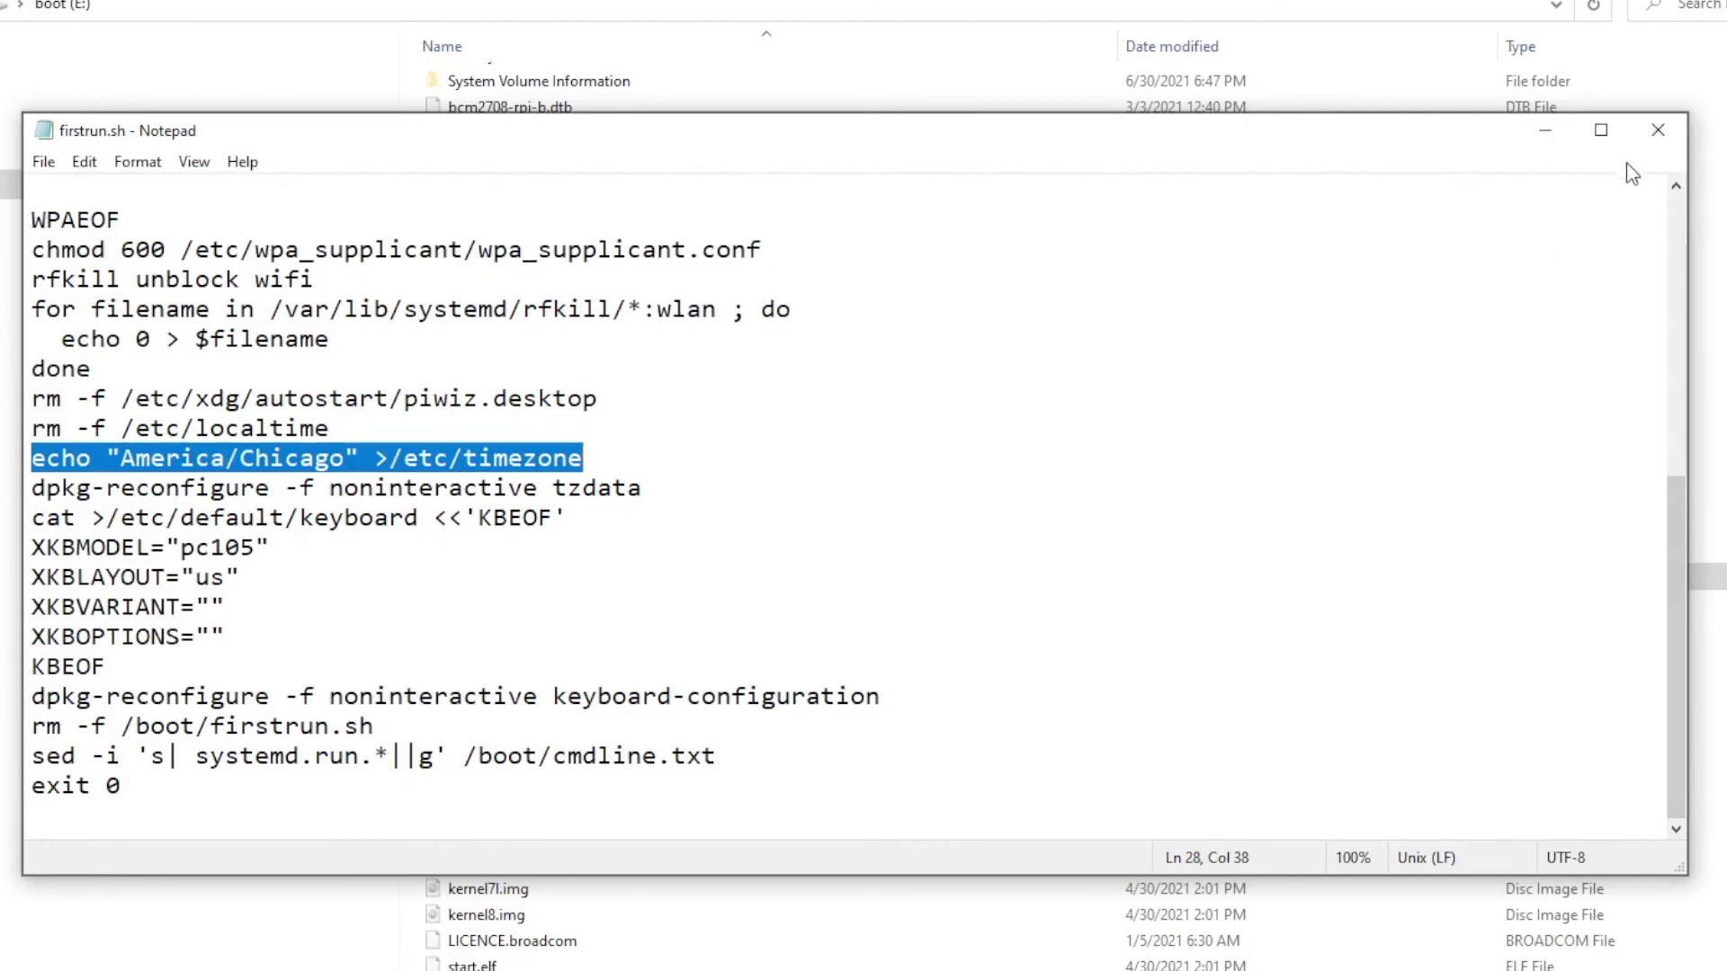
left_click(1657, 130)
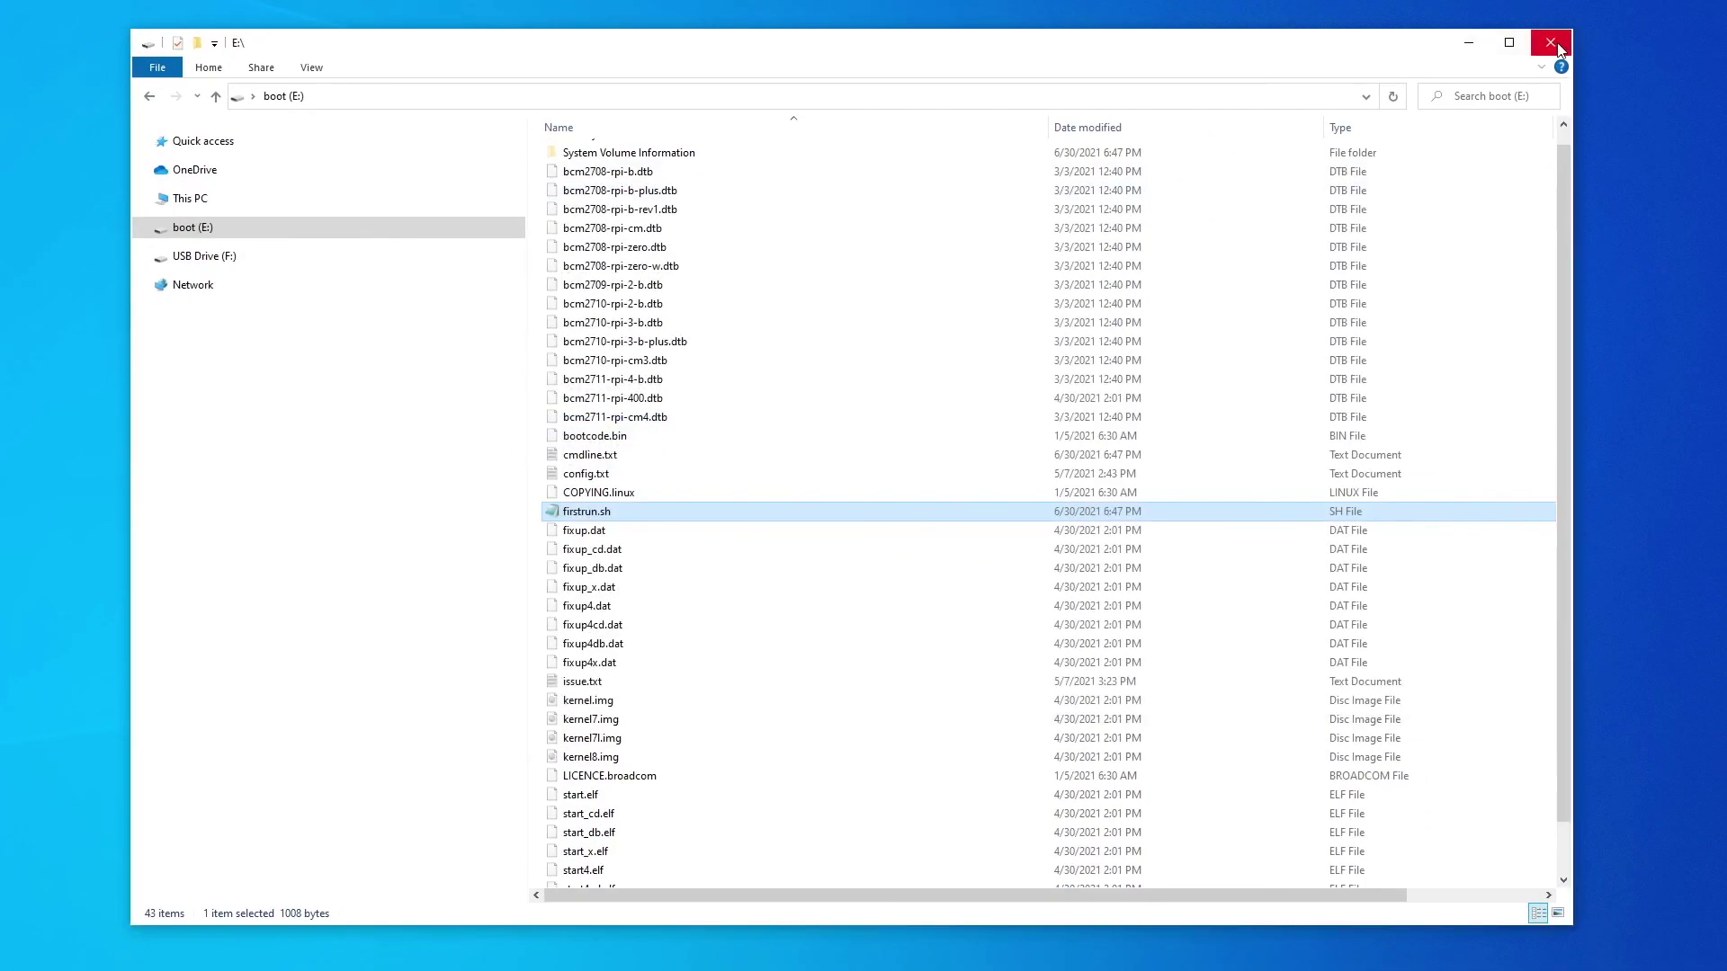
left_click(1554, 41)
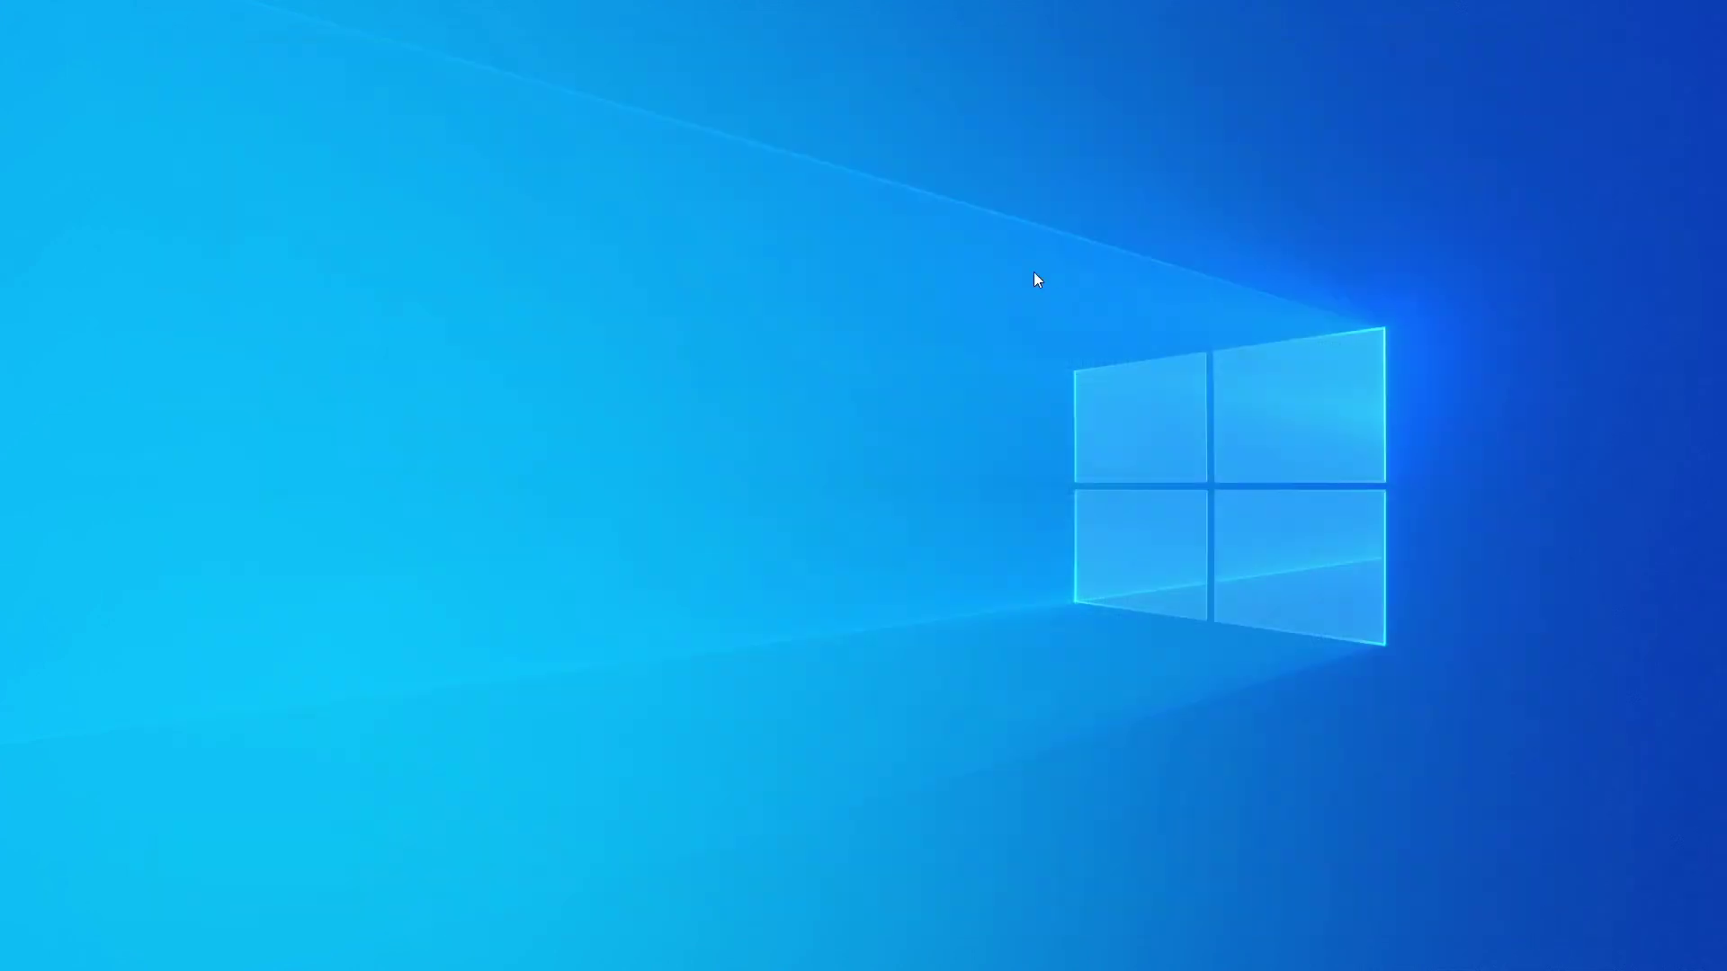